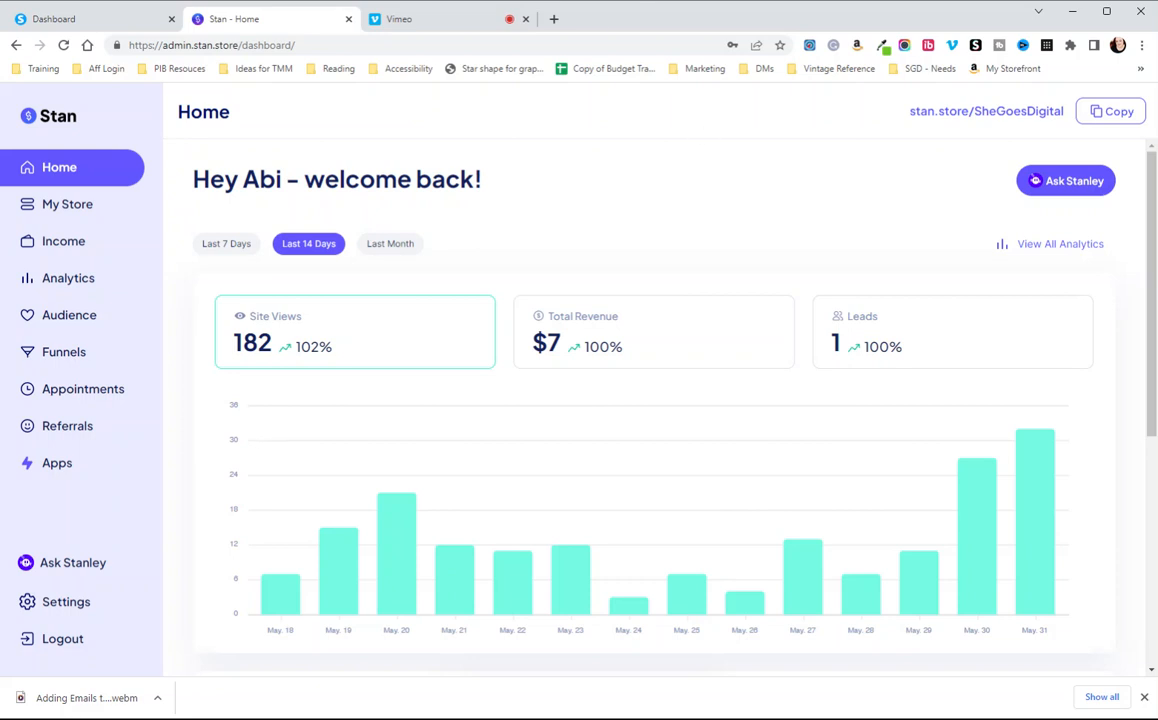
left_click(66, 603)
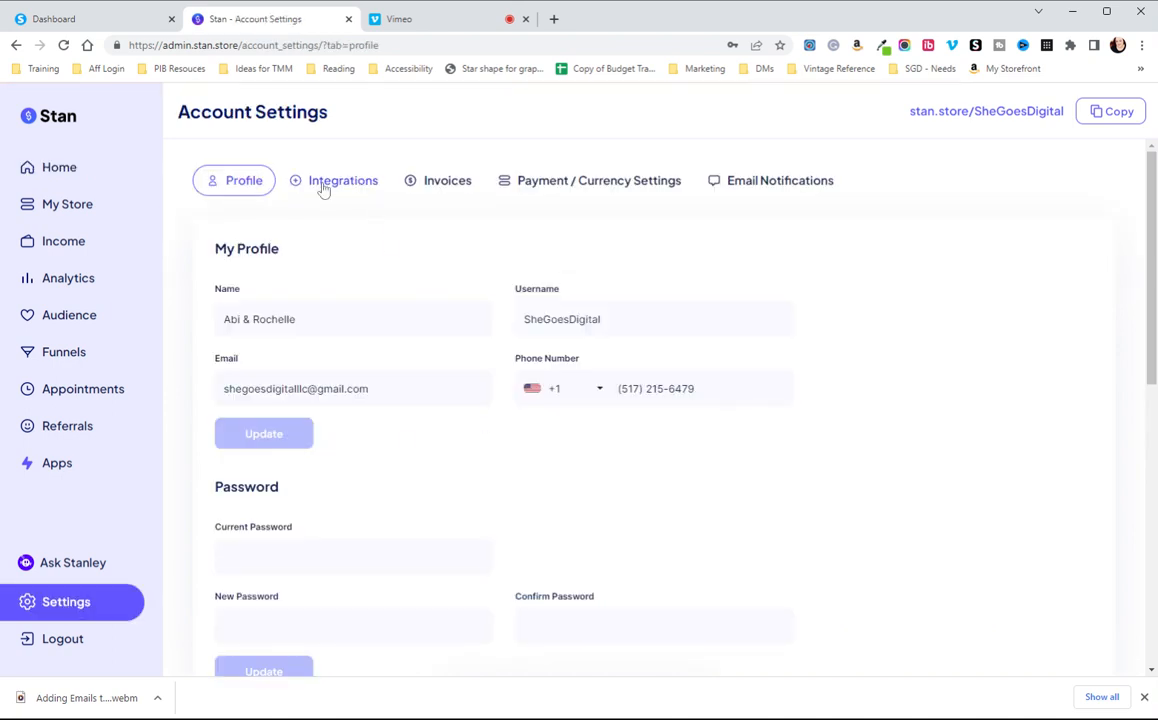
left_click(324, 184)
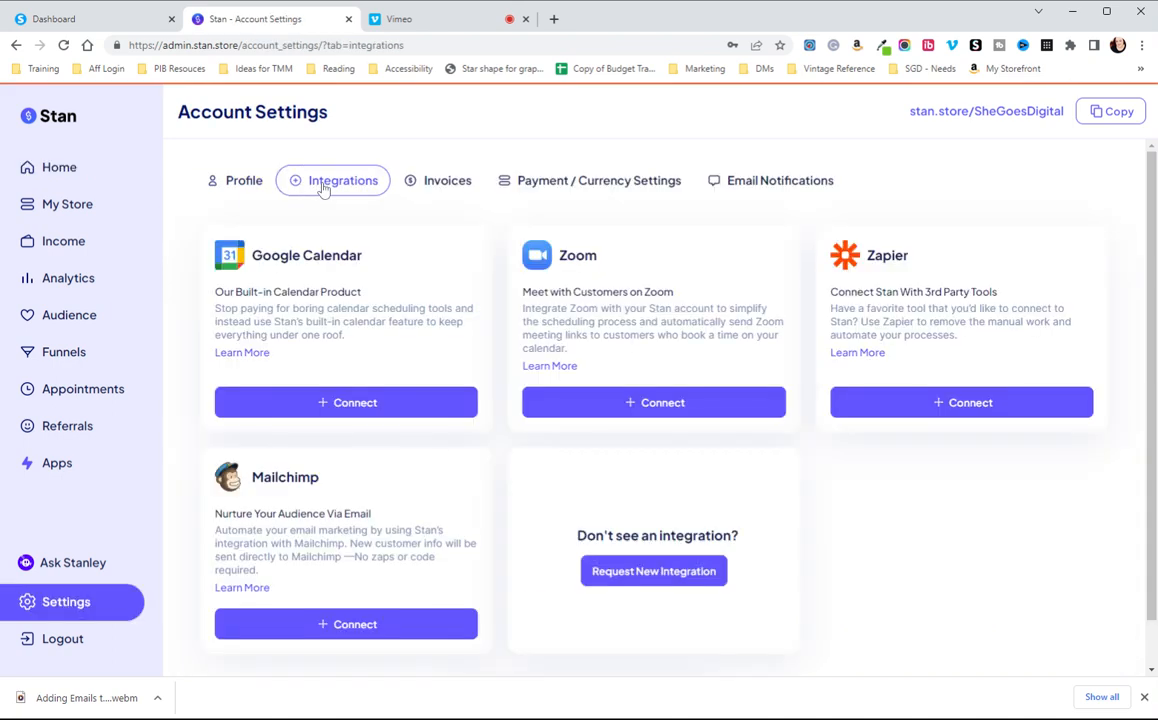
left_click(935, 403)
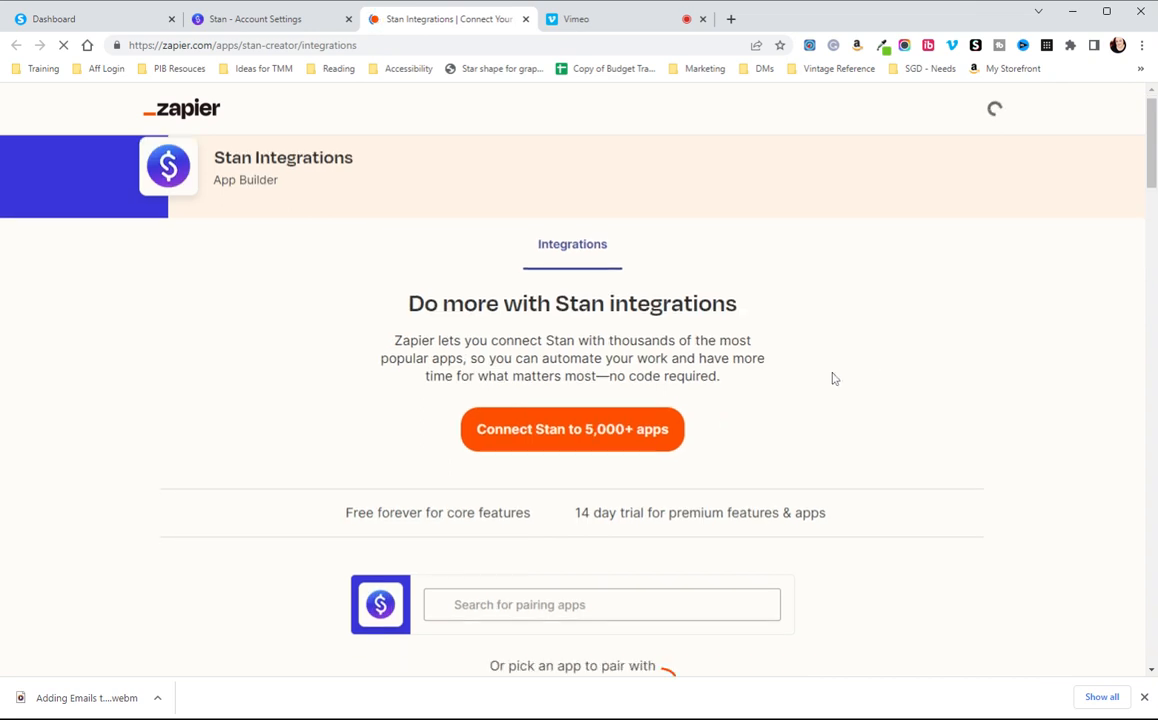
Step: Search Stan's pairing apps for systeme.io and choose Systeme.io as the app to pair with
scroll(835, 378, "down", 2)
left_click(538, 477)
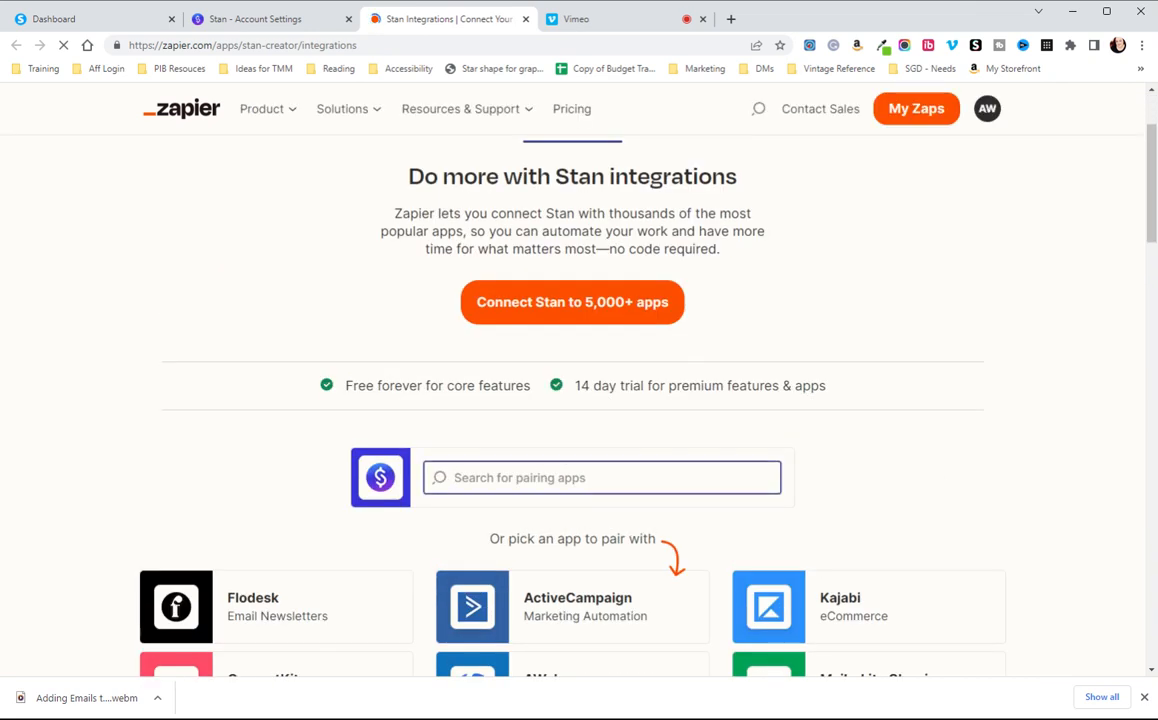
type("systeme.")
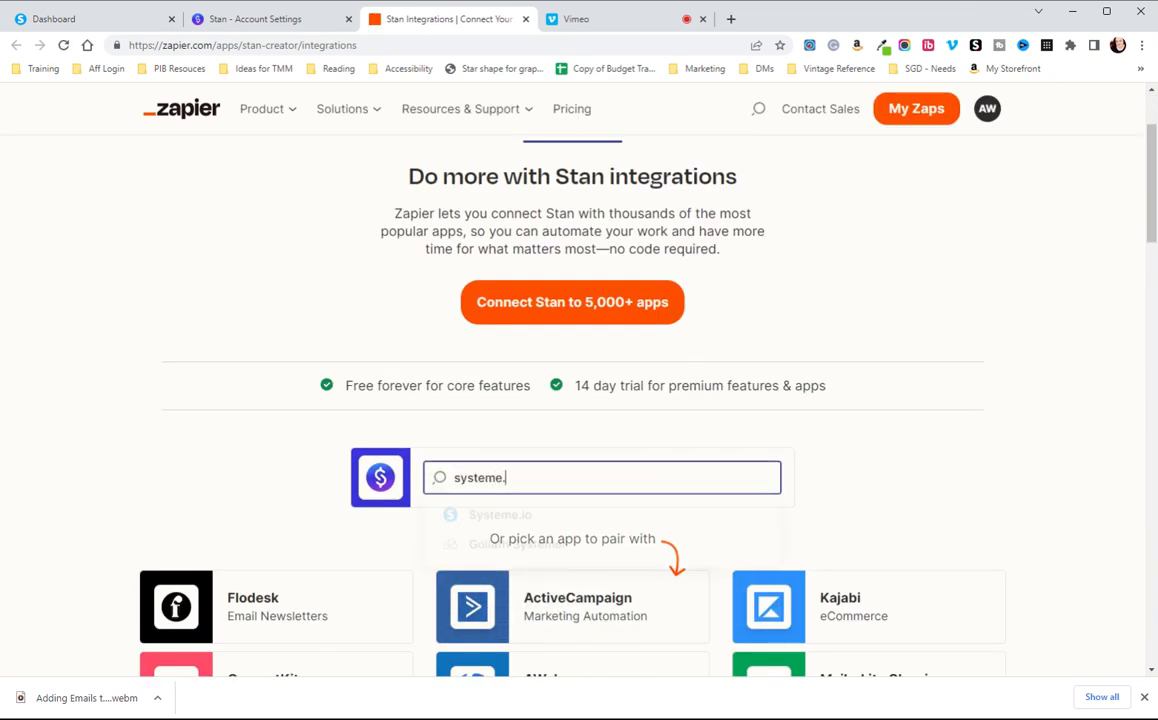
type("io")
left_click(631, 530)
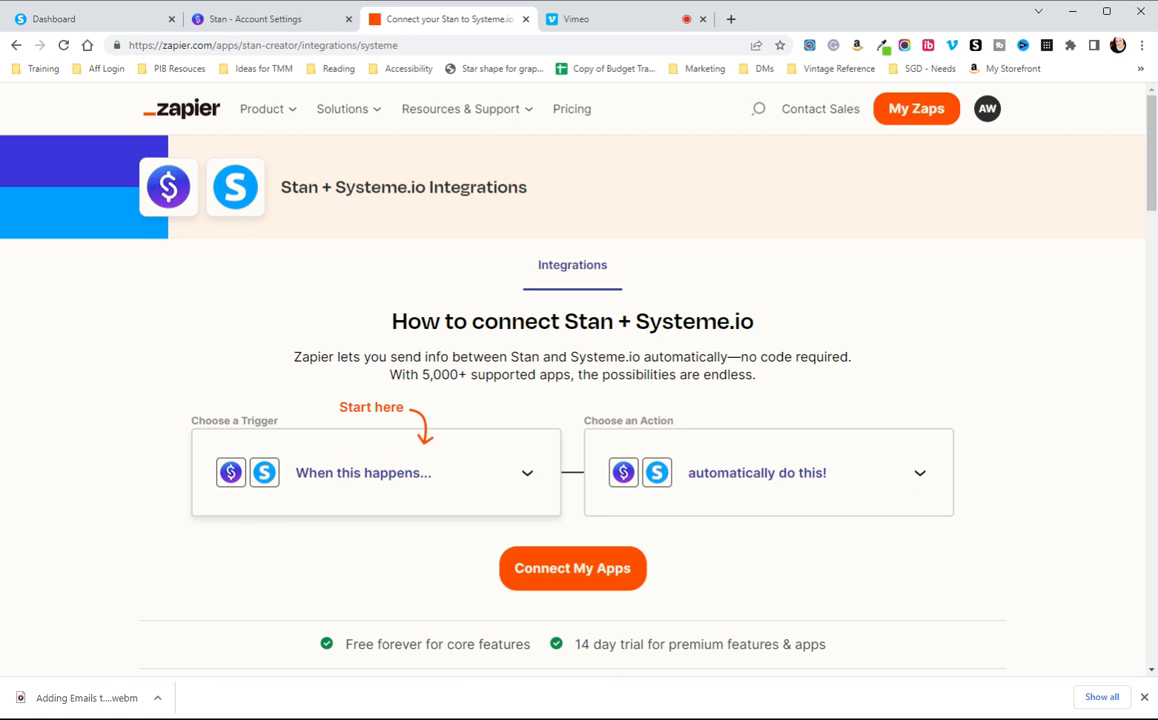
Step: Pair the New Customer trigger with the Create or Update a Contact, Including Adding Tags action and connect the apps
left_click(364, 477)
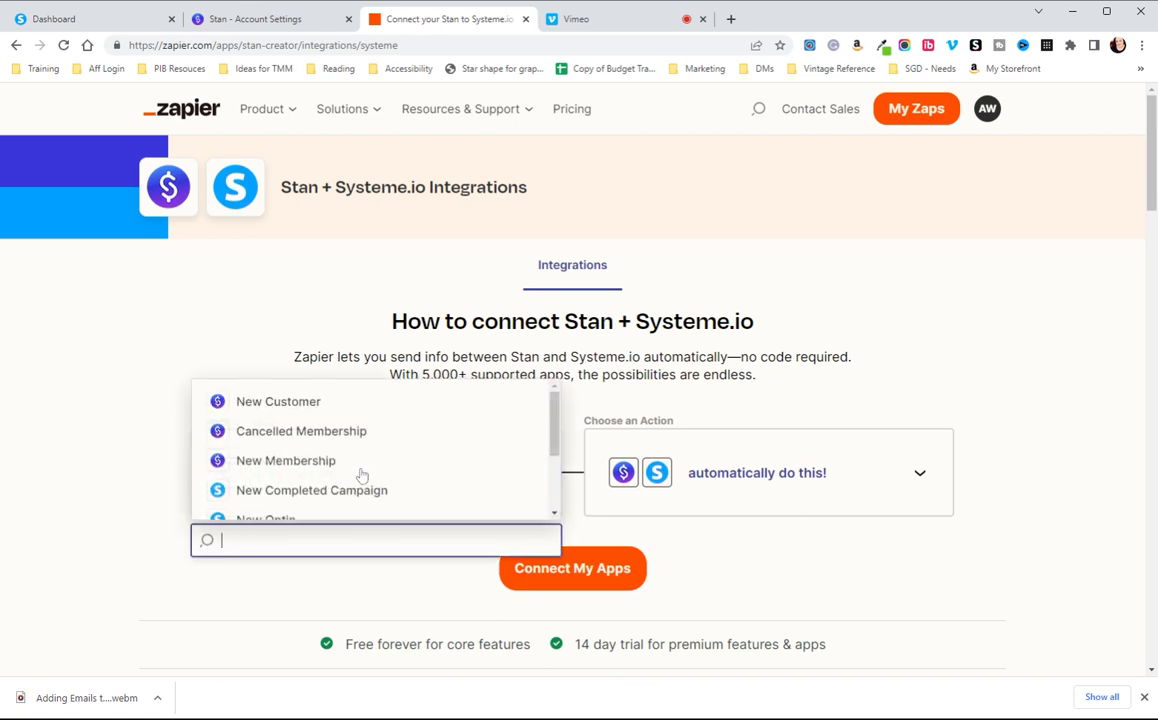
left_click(347, 403)
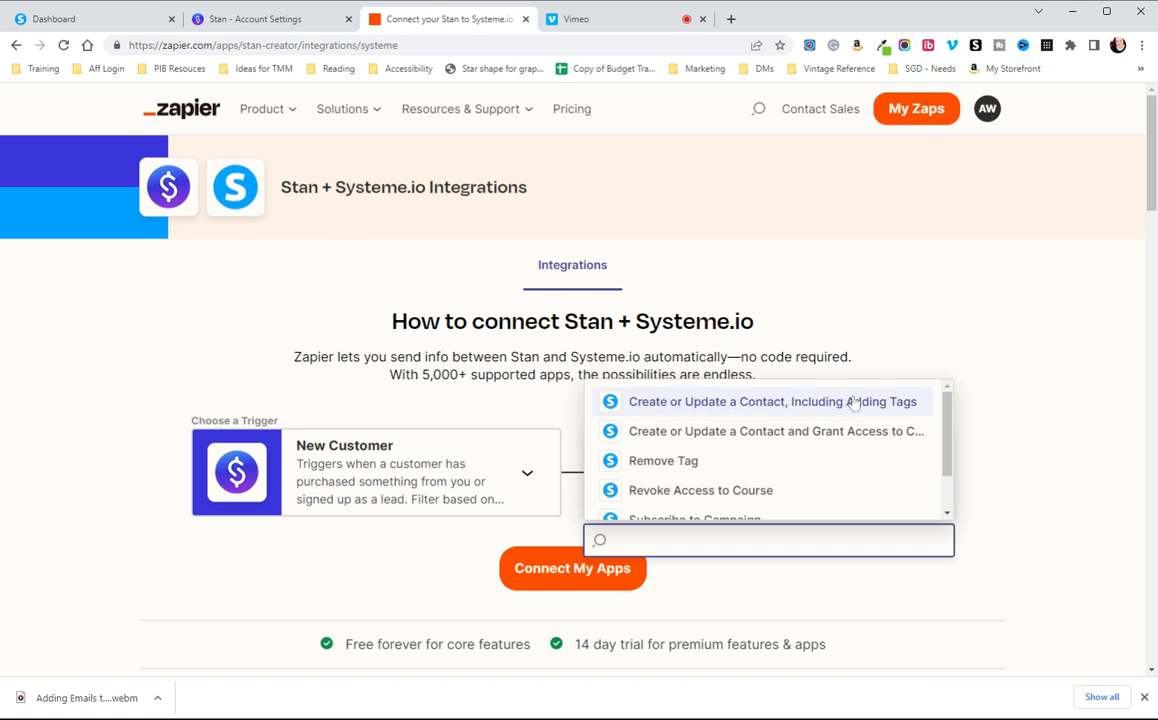
scroll(855, 420, "down", 1)
scroll(855, 420, "up", 1)
left_click(840, 402)
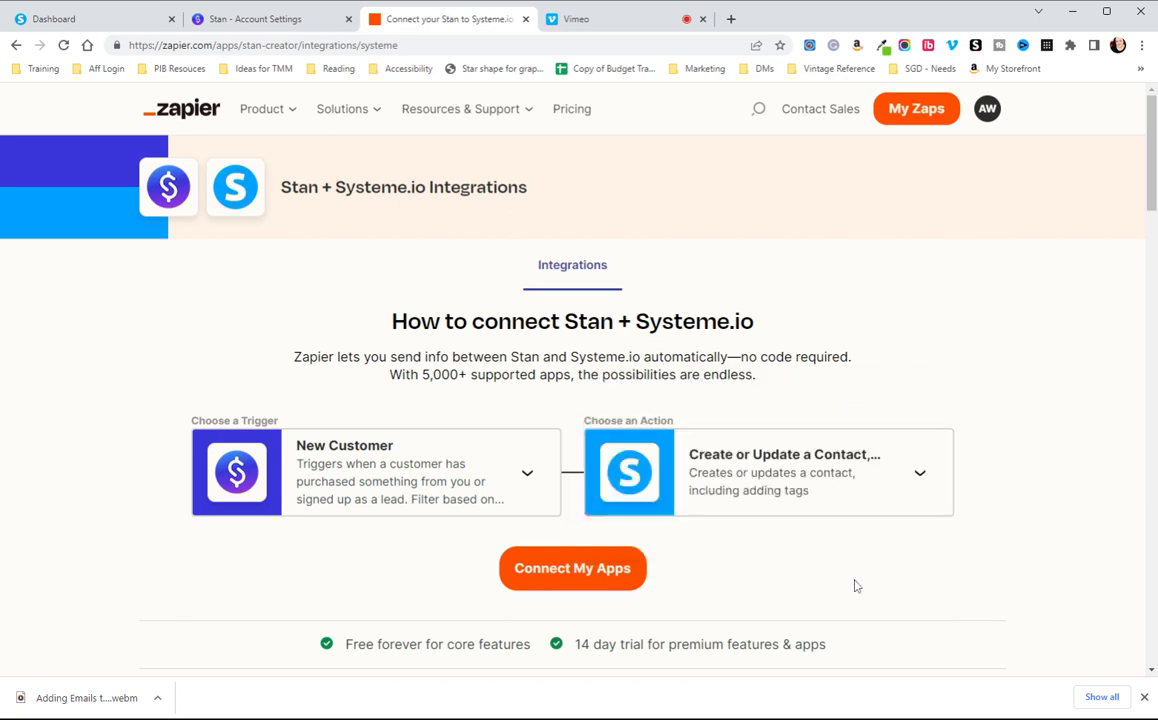
left_click(578, 577)
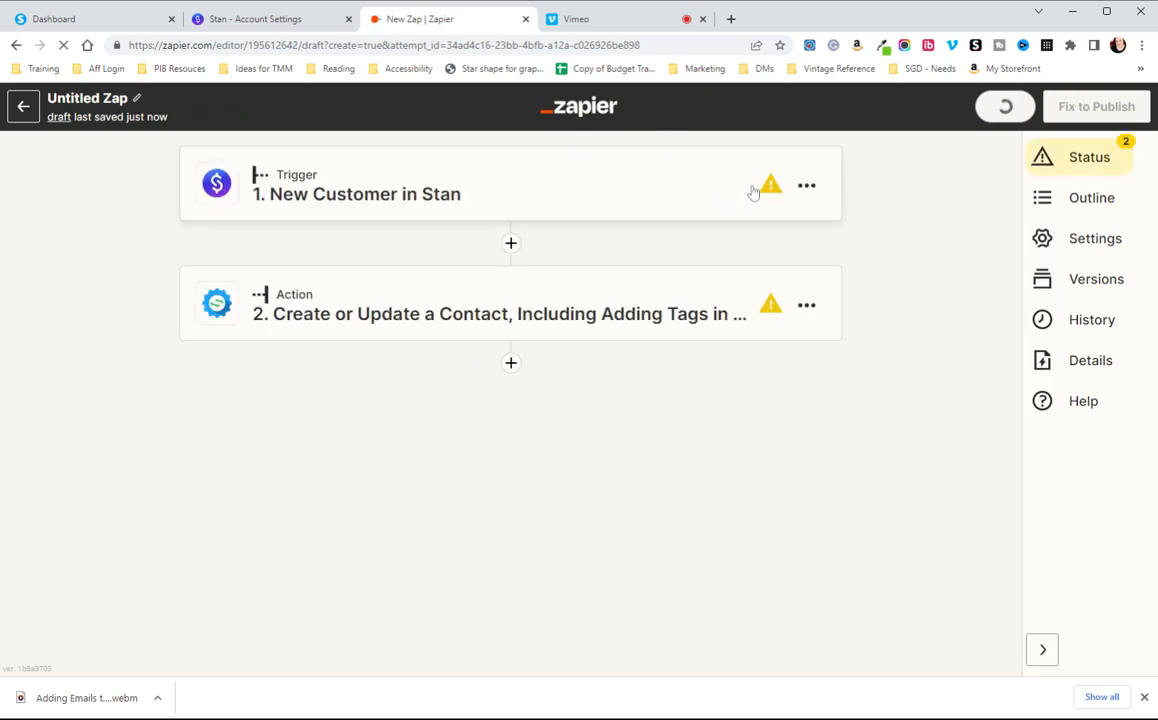
Step: Open the New Customer trigger's account setup and use the connected Stan SheGoesDigital account
left_click(770, 190)
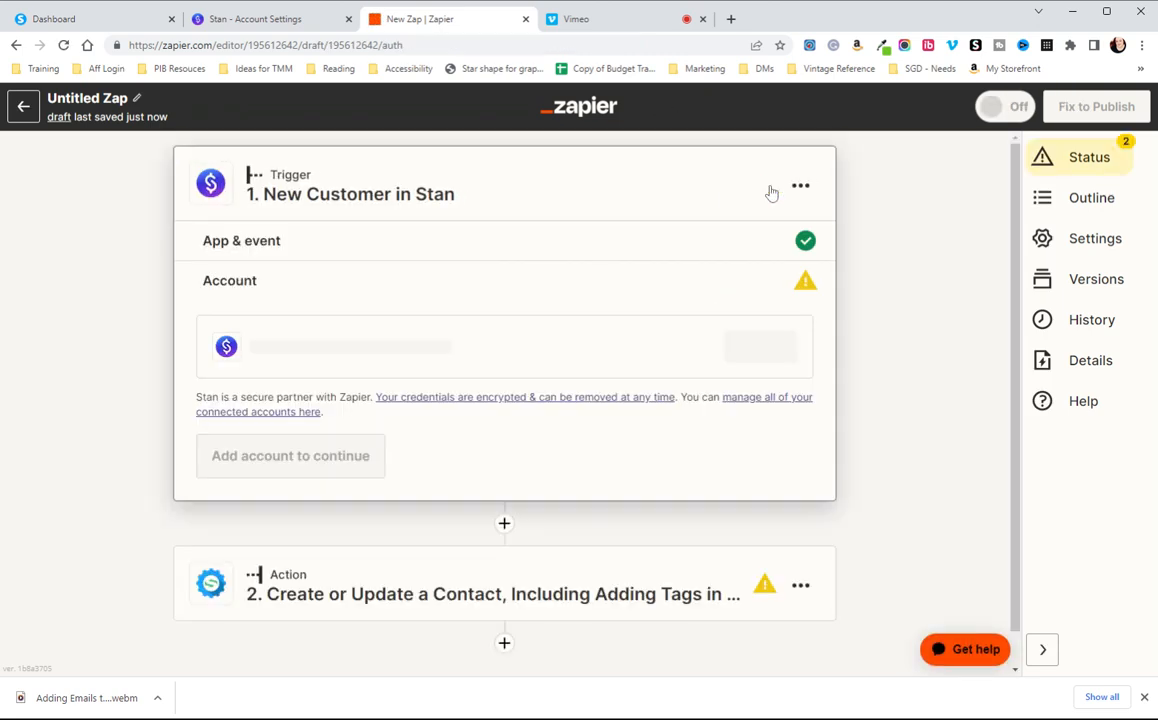
left_click(747, 358)
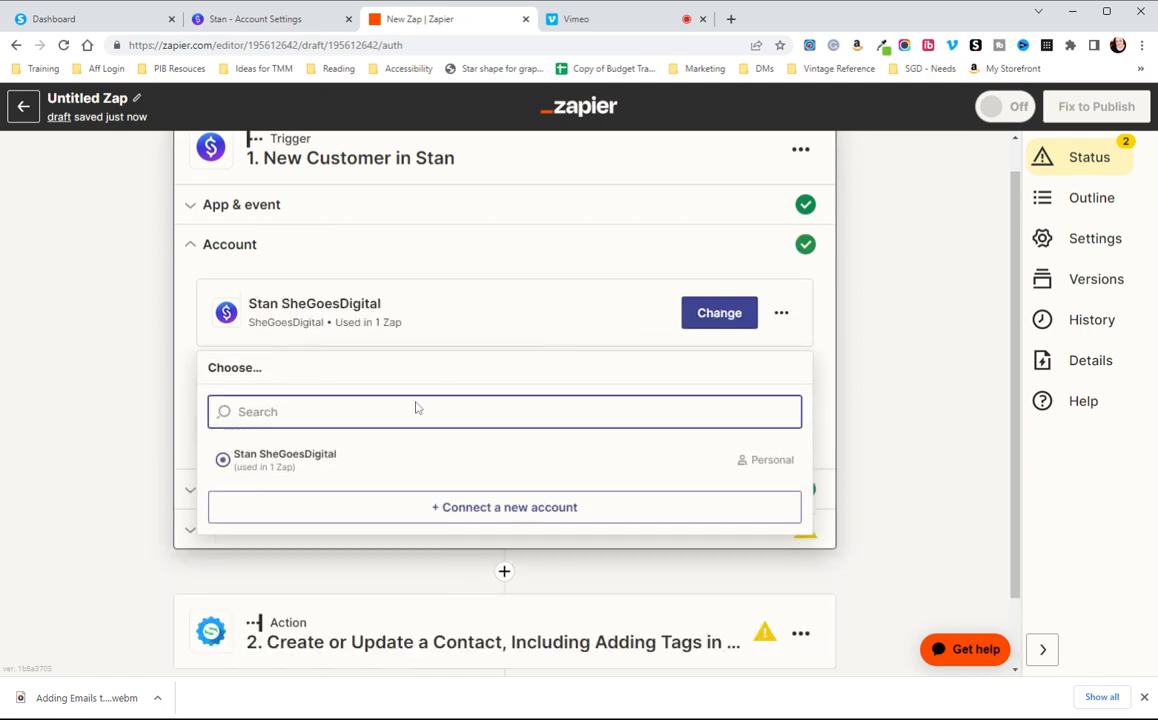
left_click(610, 298)
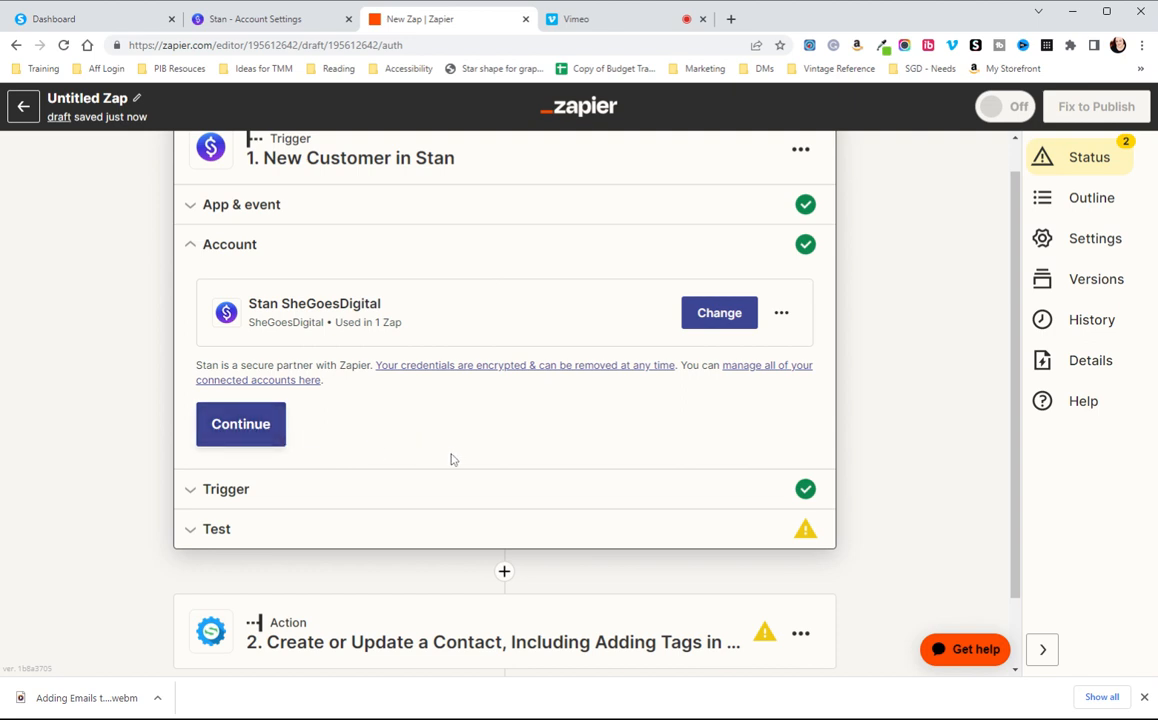
Step: Rename the Zap as Stan Customer to SIO
left_click(110, 98)
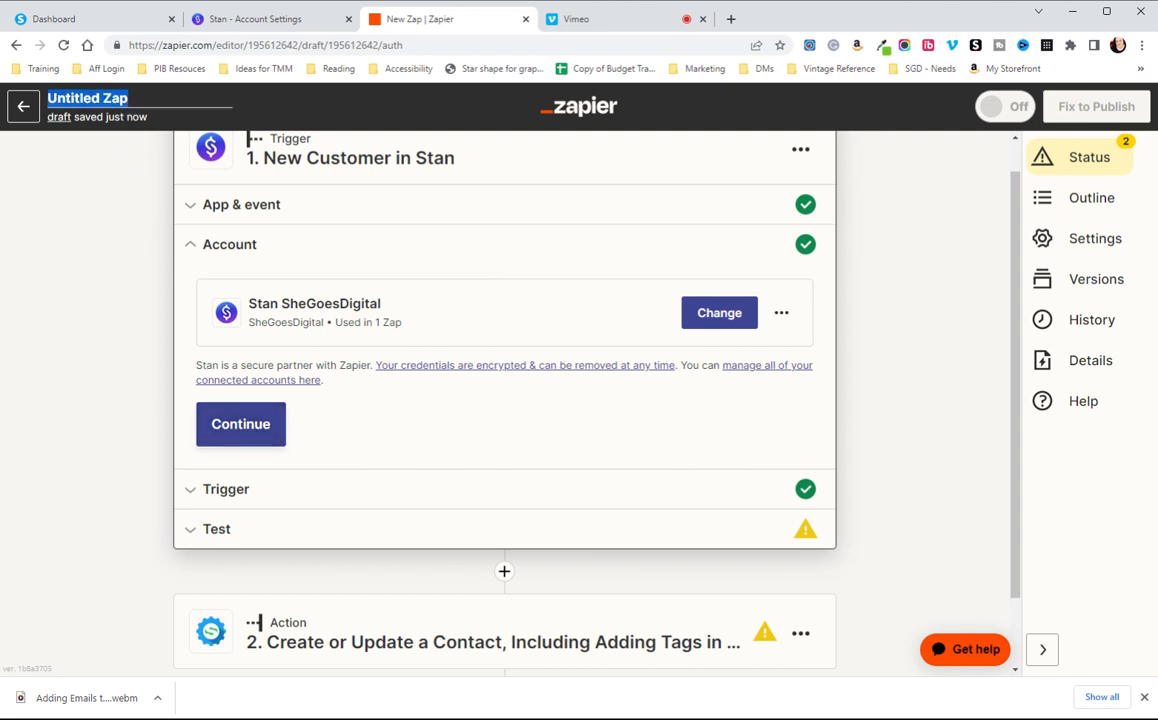
type("Sta")
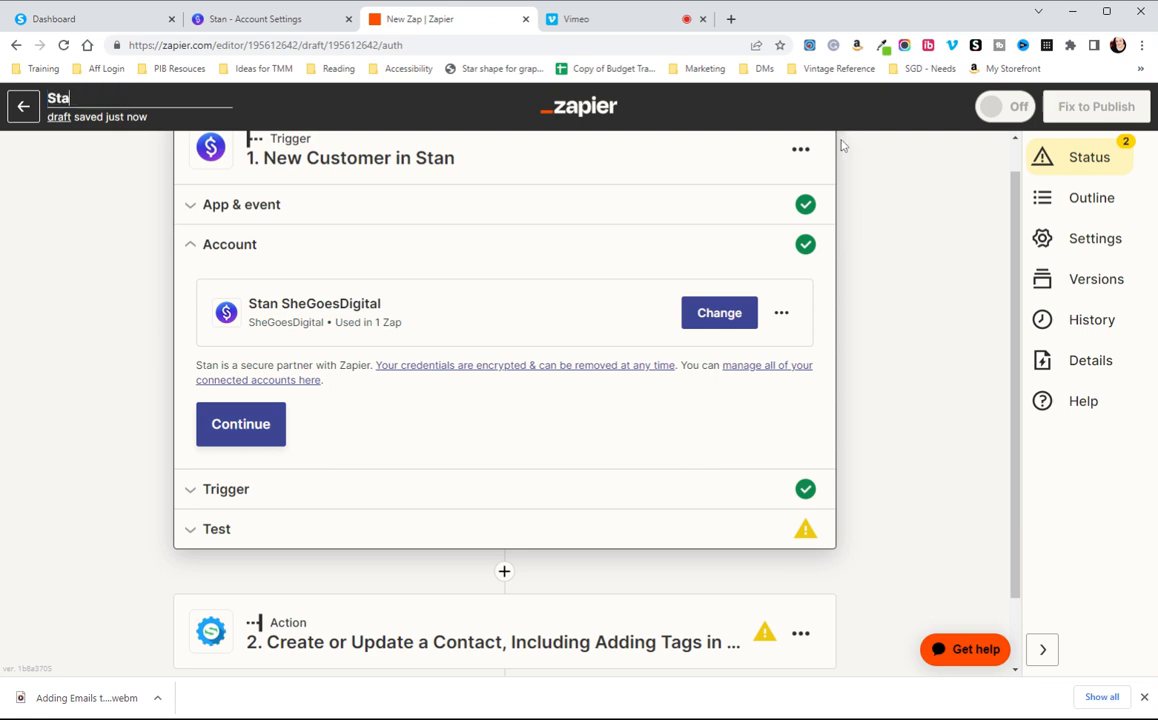
type("n Customer to SIO")
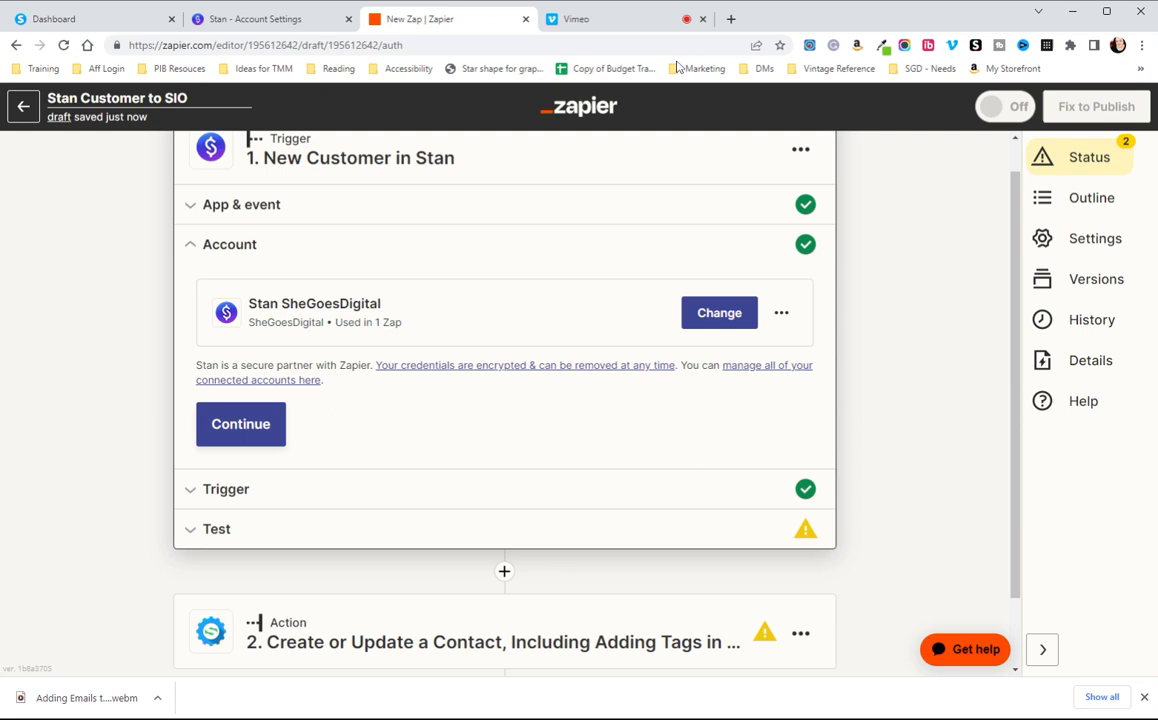
left_click(965, 290)
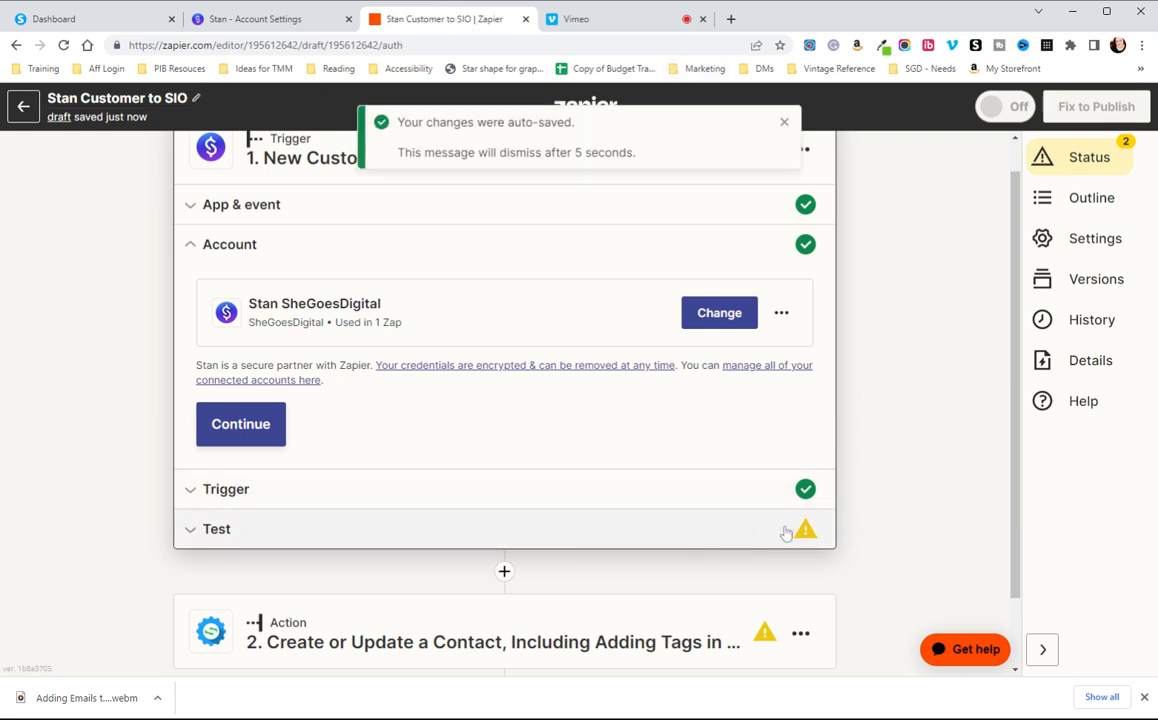
Step: Test the New Customer trigger, keep Customer A as the sample record, and continue to the Systeme.io action
left_click(783, 531)
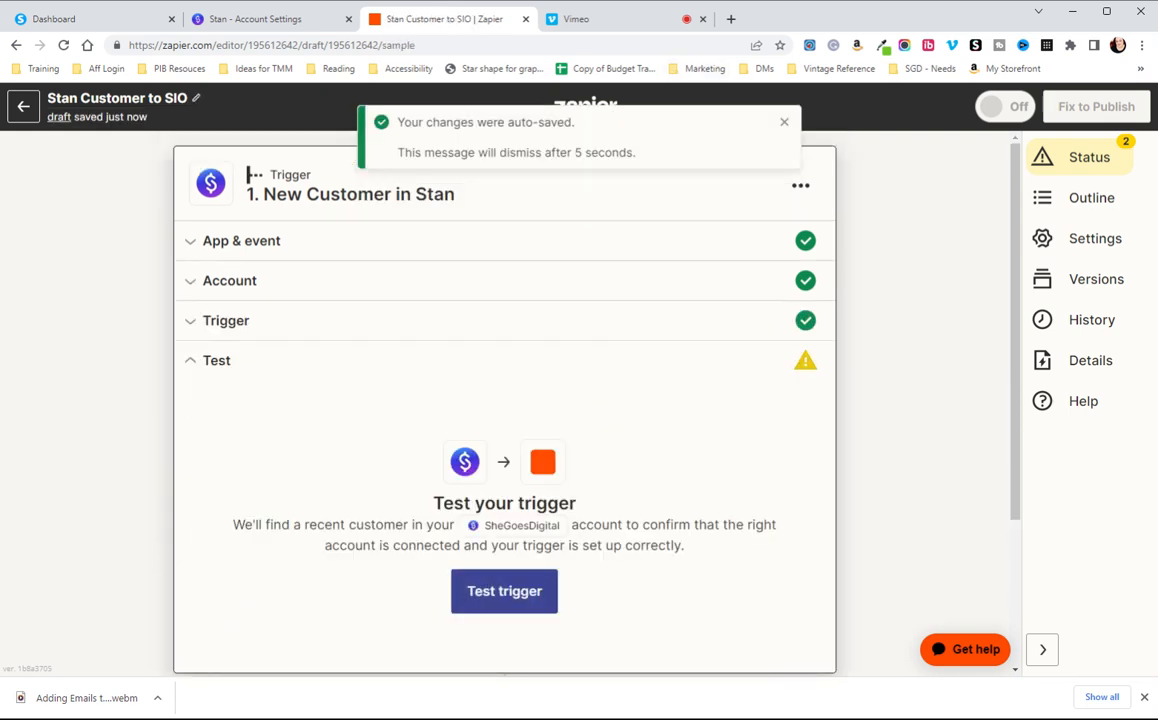
left_click(491, 605)
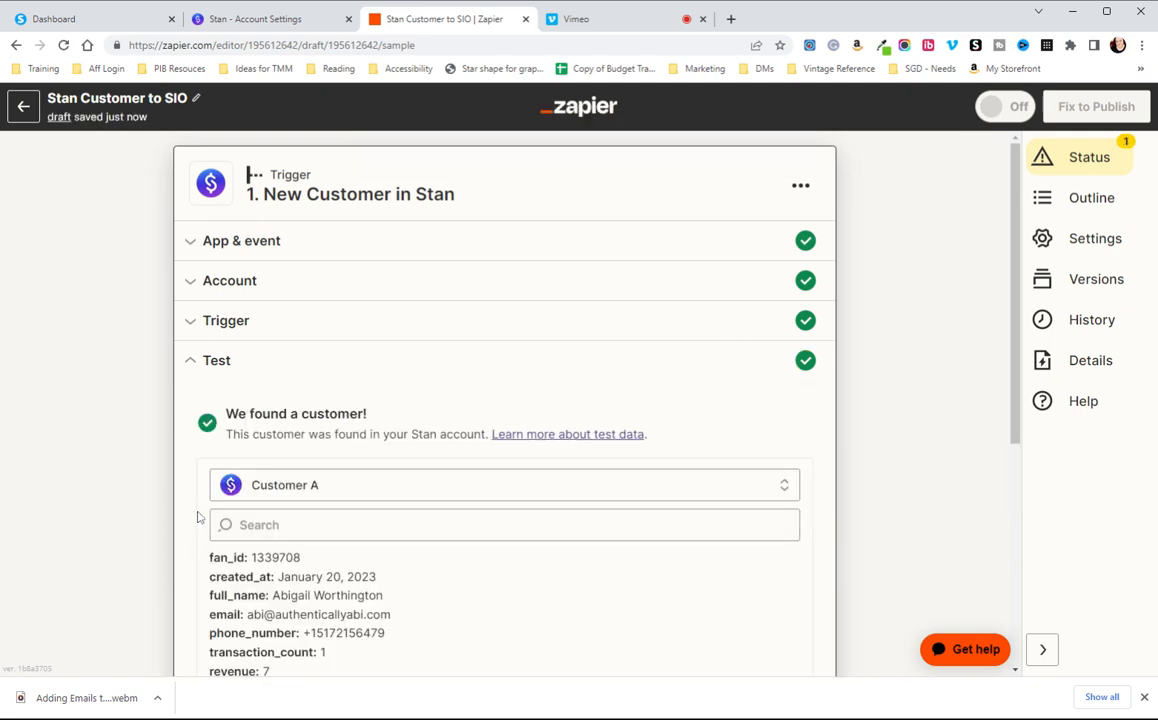
scroll(400, 357, "down", 2)
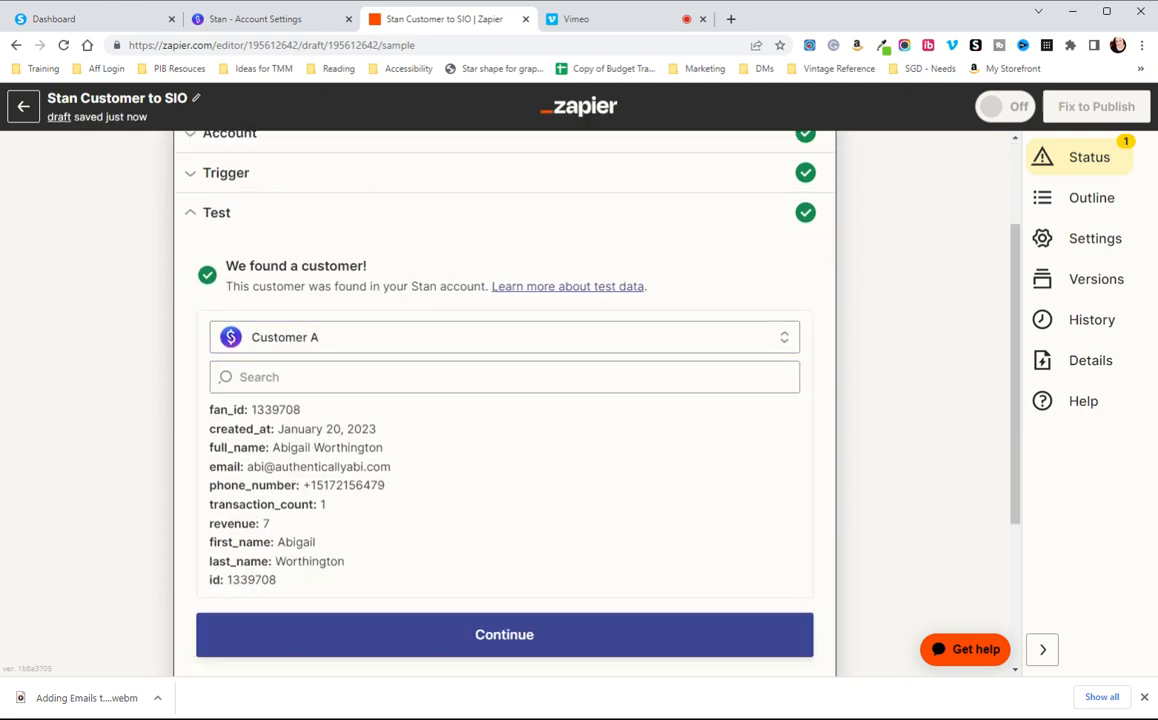
left_click(360, 337)
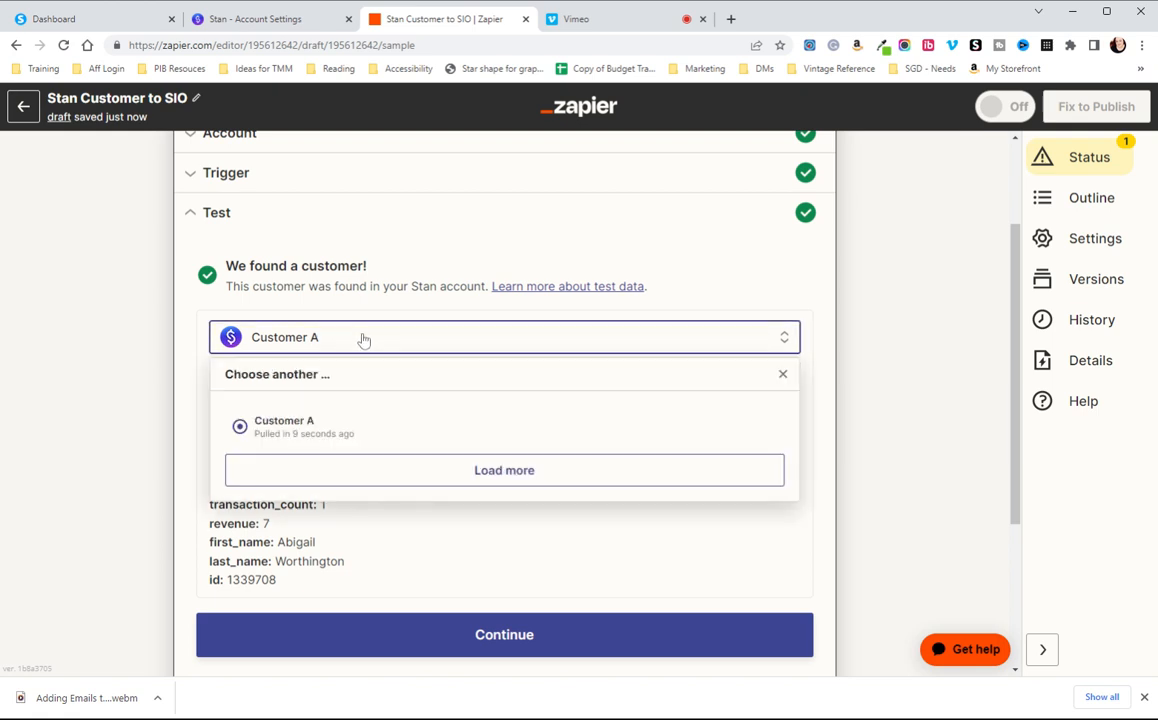
left_click(463, 507)
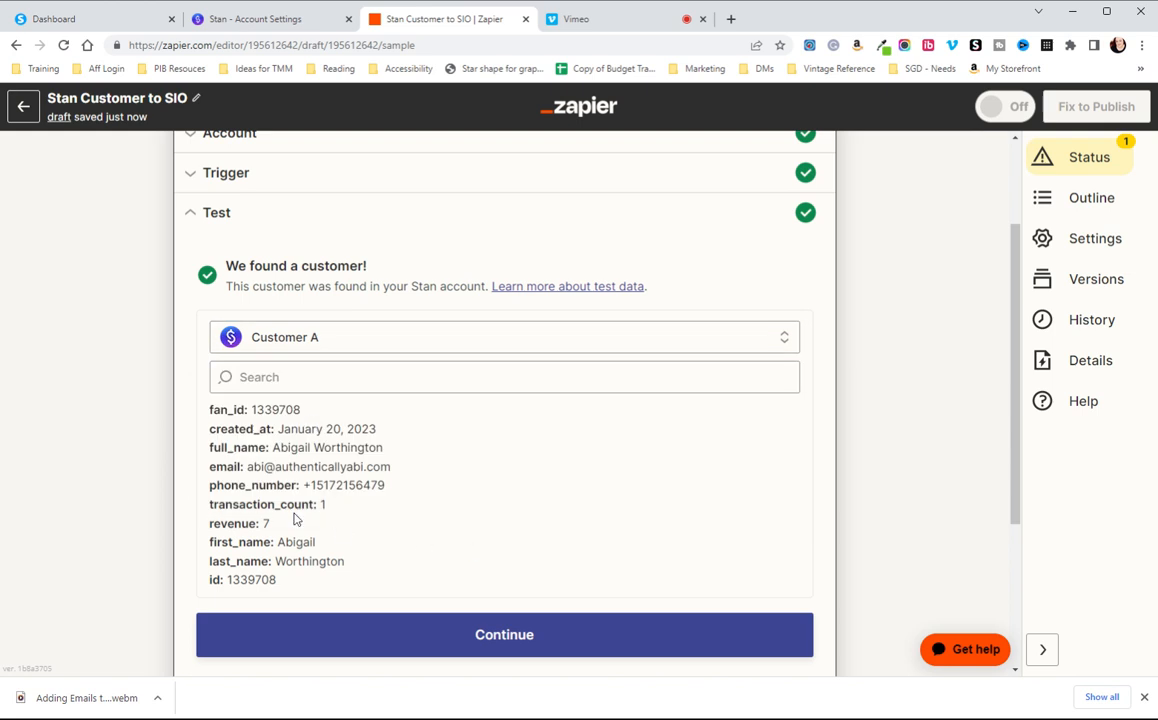
left_click(383, 636)
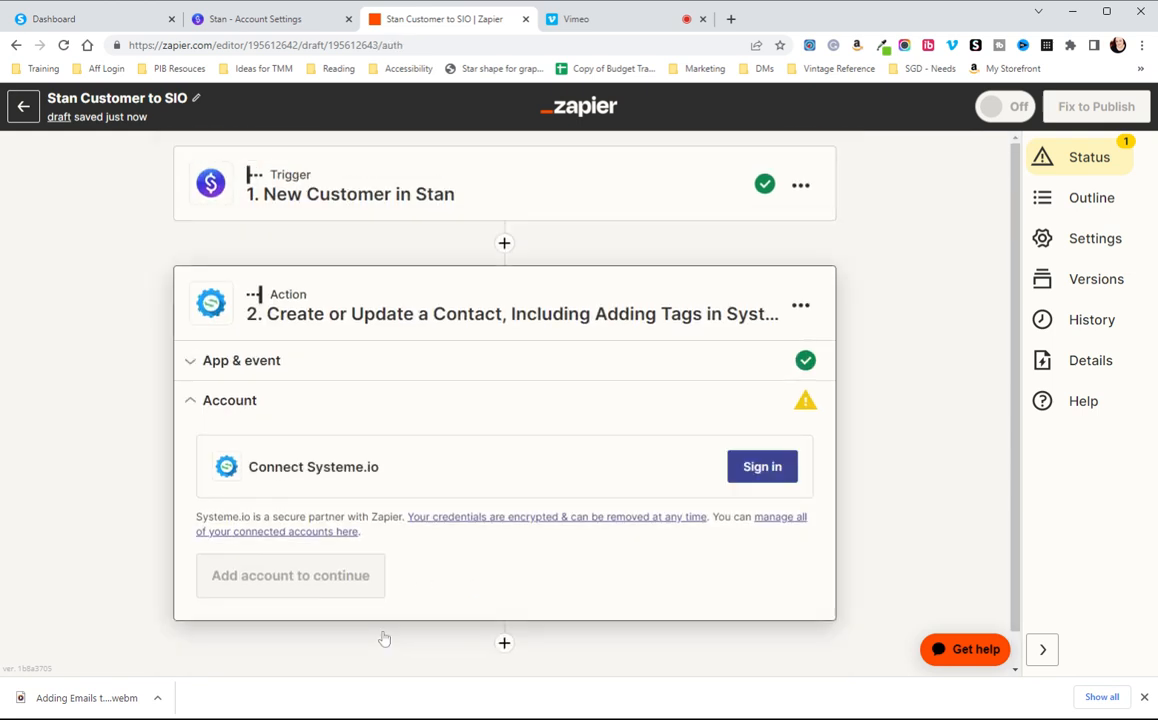
Step: Connect the Systeme.io account to the contact action and continue to its field setup
left_click(755, 473)
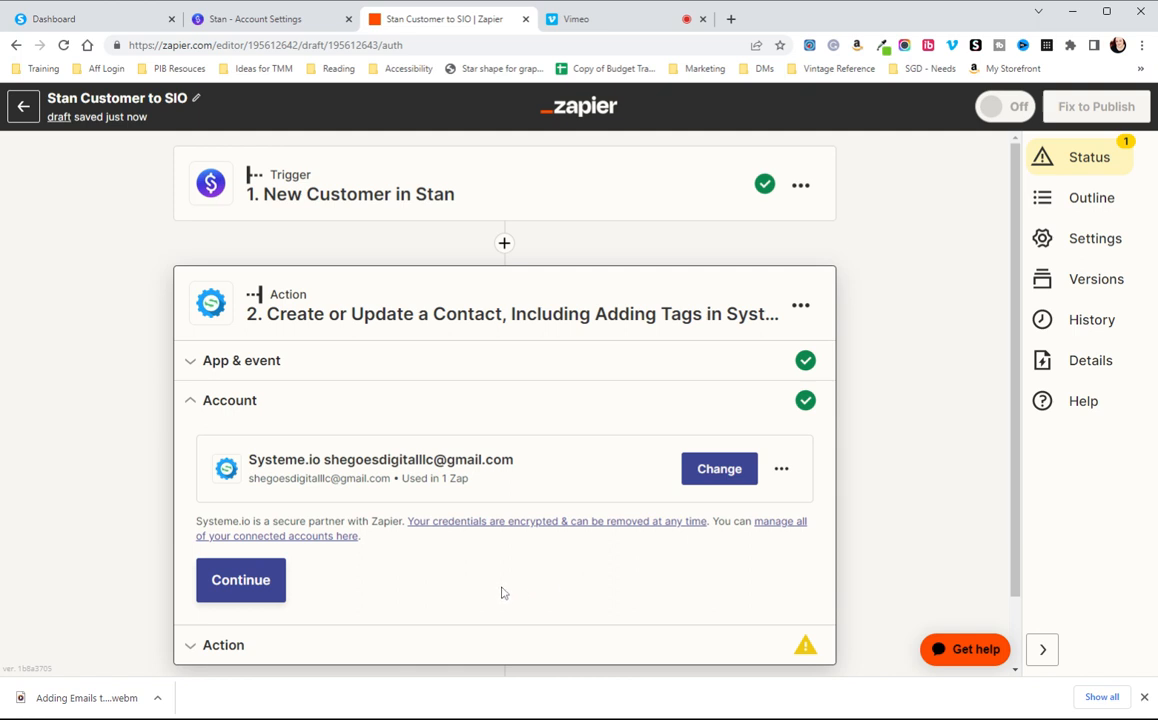
scroll(295, 578, "down", 1)
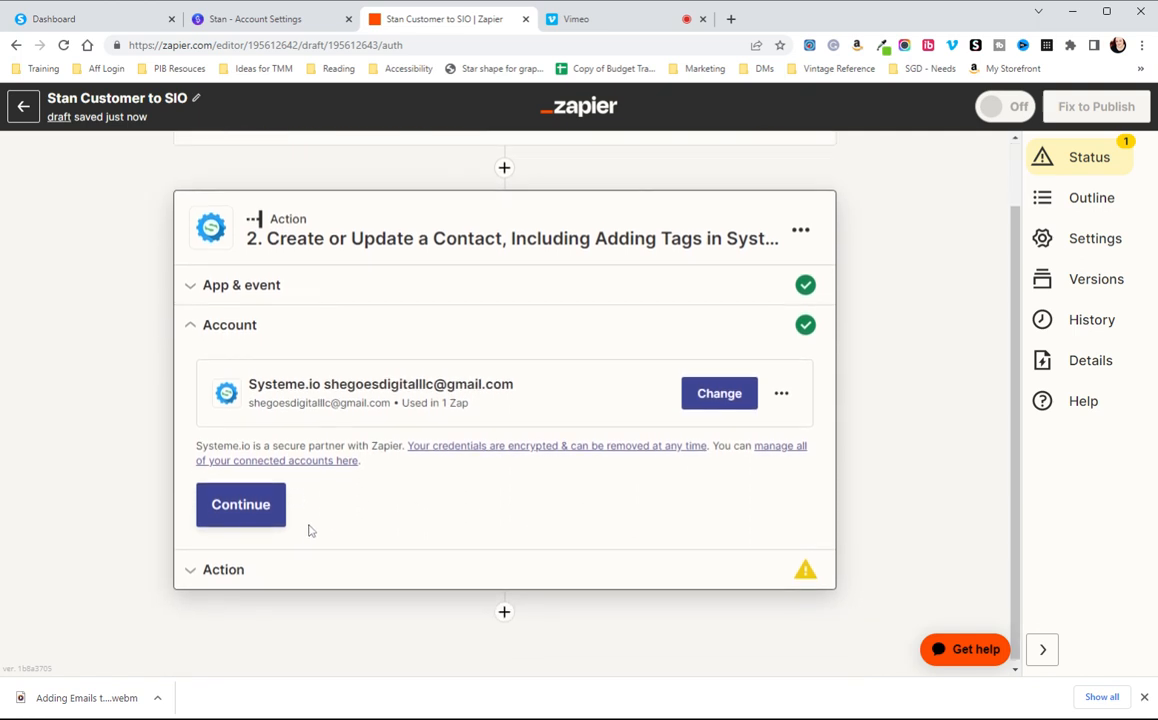
left_click(228, 505)
Step: Set the contact action's required tag to 15 High-Converting Lead Magnets
scroll(327, 421, "down", 2)
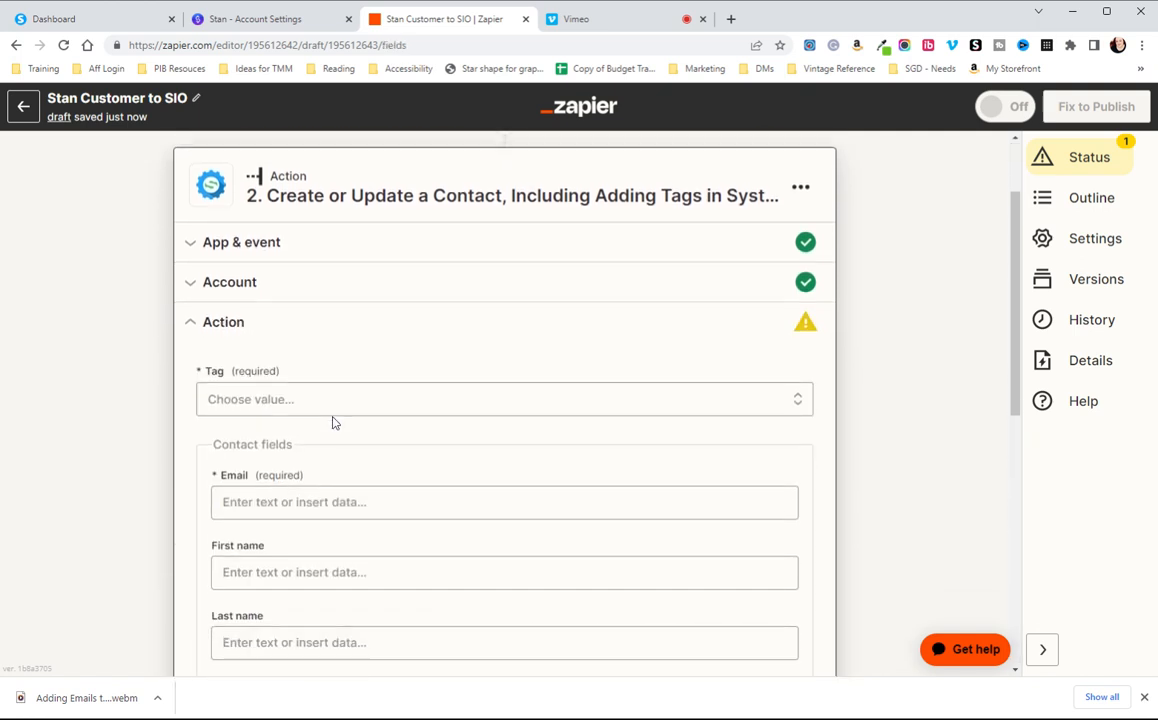
left_click(310, 366)
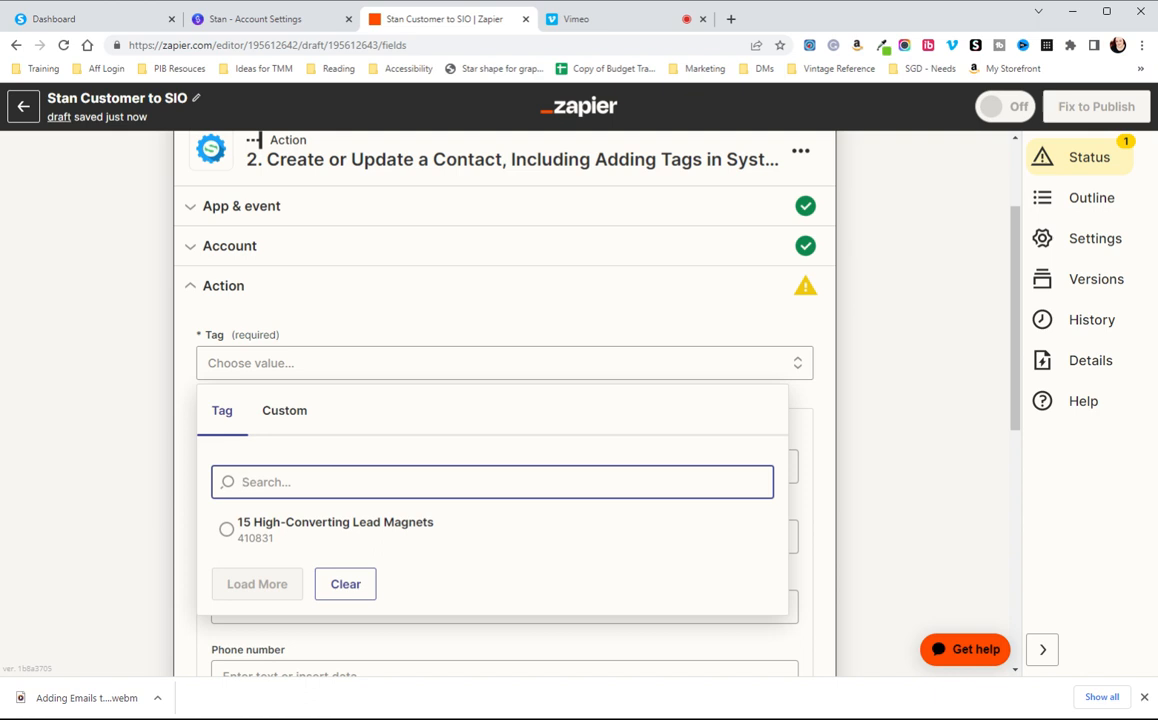
left_click(232, 527)
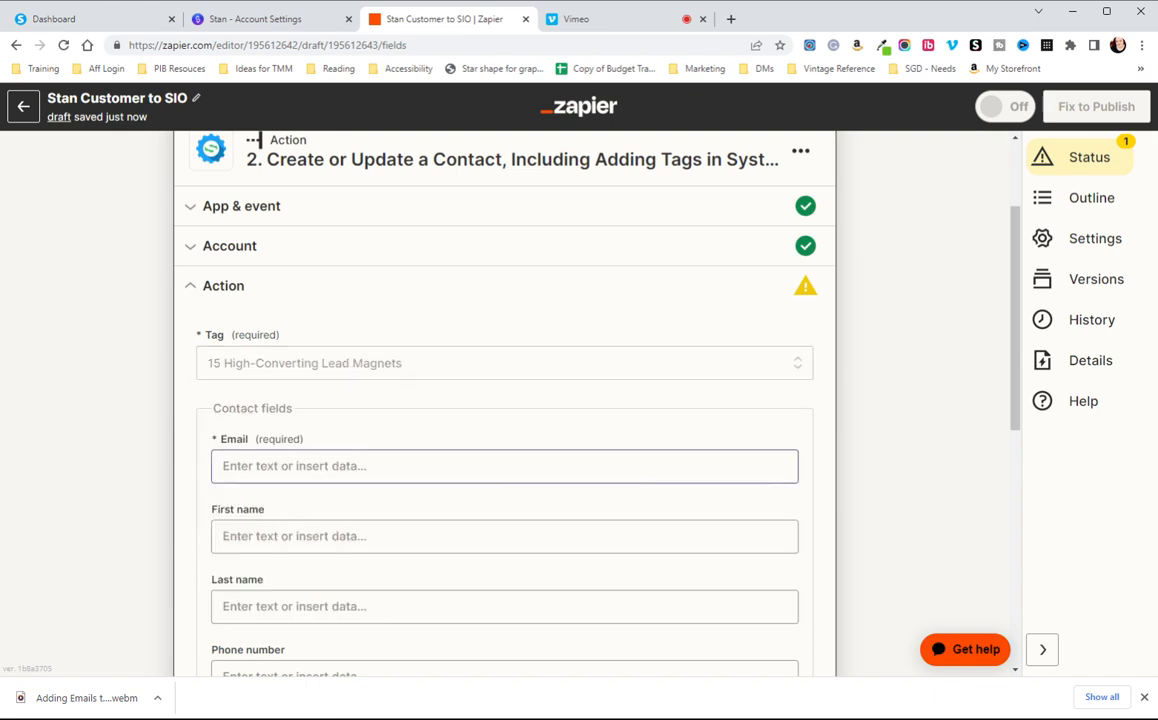
Step: Map the contact's Email field to the Email value from the New Customer in Stan trigger
scroll(317, 397, "down", 1)
left_click(317, 393)
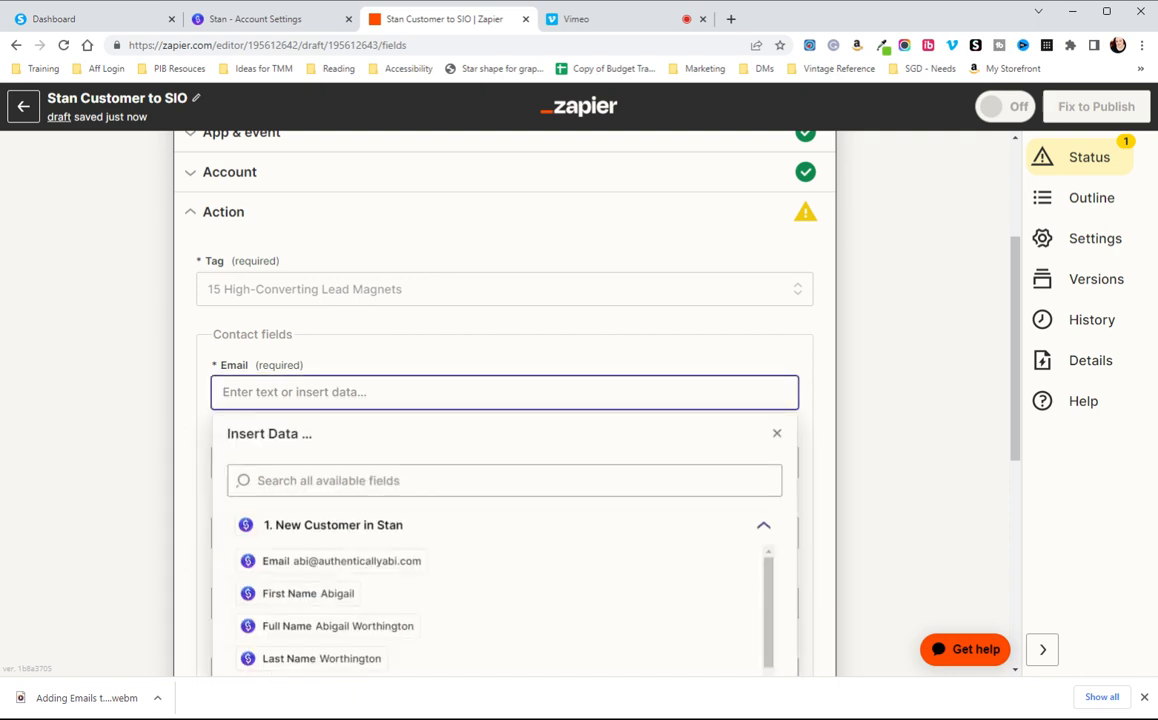
scroll(502, 444, "down", 1)
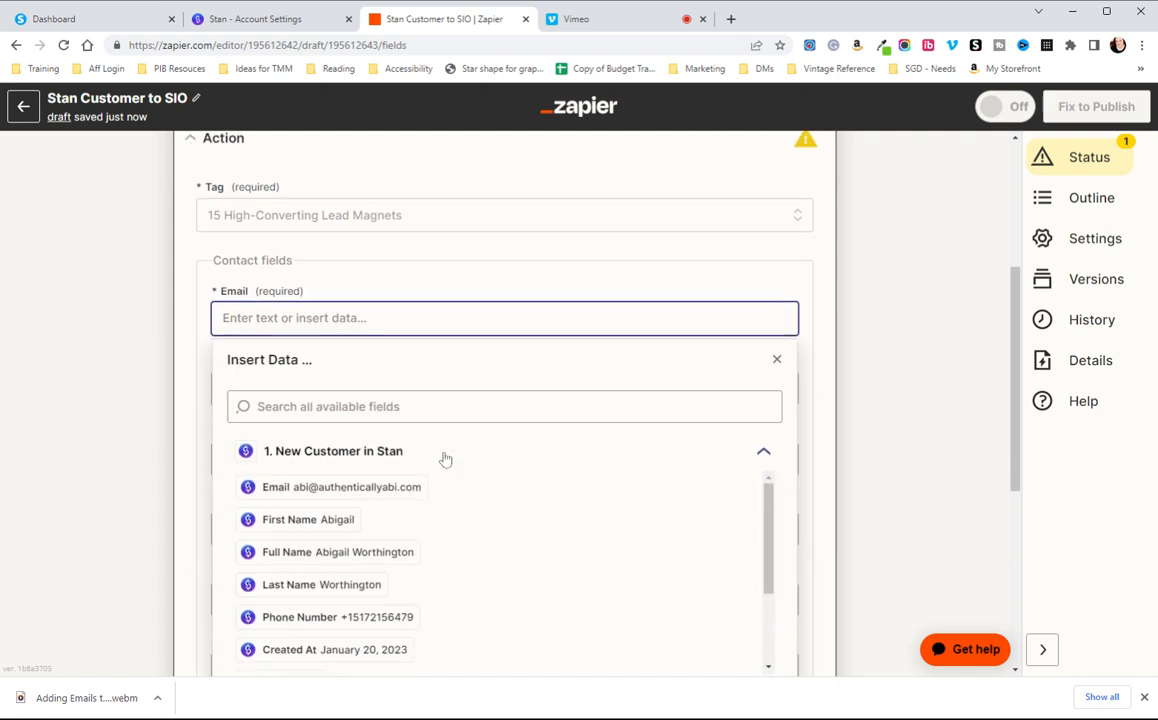
left_click(388, 486)
left_click(190, 354)
Step: Map the contact's First name and Last name fields to Stan's First Name and Last Name values
left_click(300, 388)
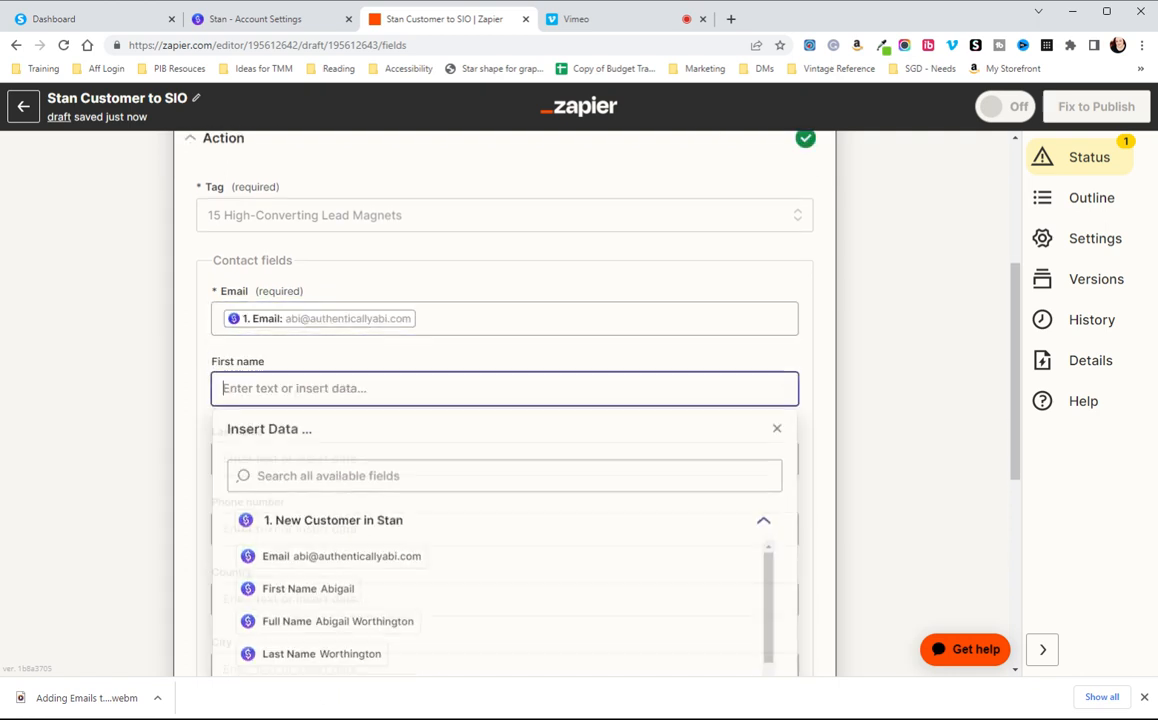
left_click(326, 590)
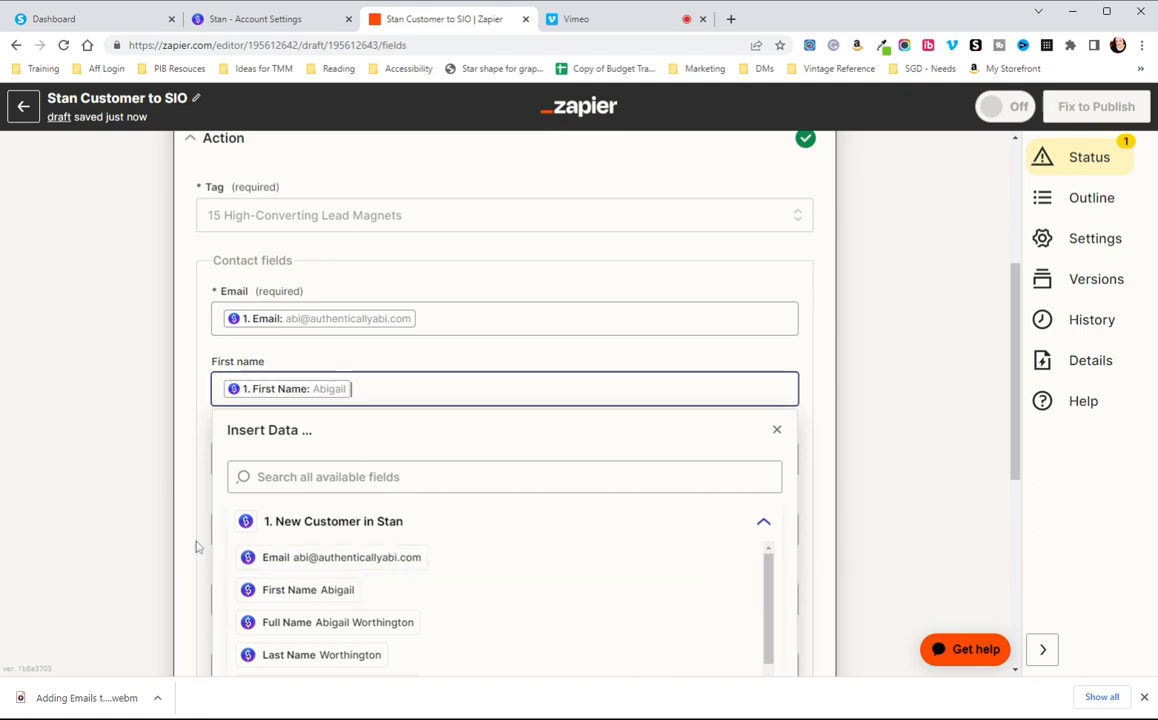
left_click(190, 453)
left_click(440, 459)
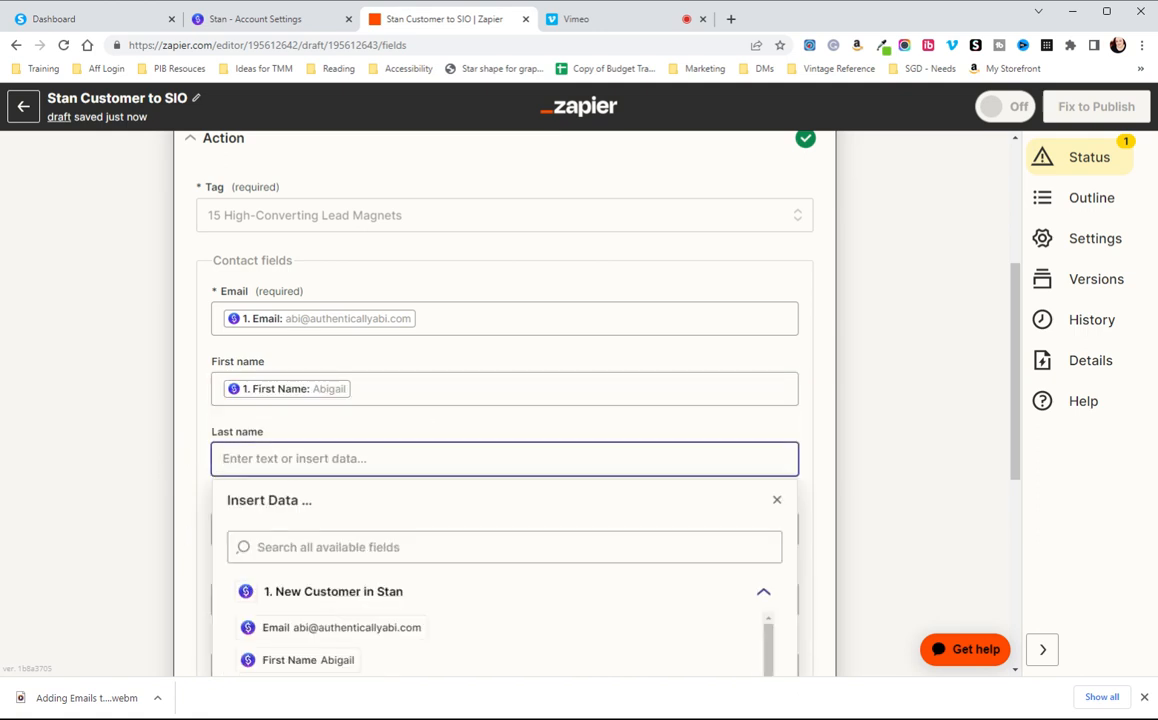
scroll(465, 368, "down", 2)
left_click(284, 578)
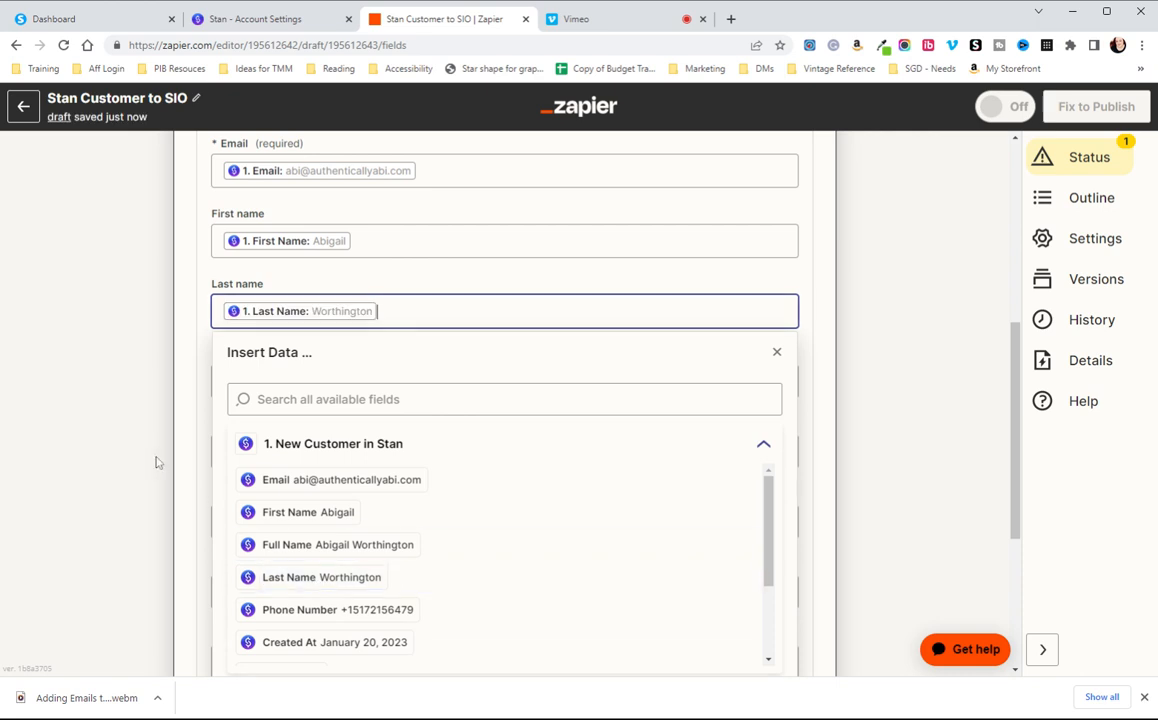
left_click(180, 400)
Step: Map the contact's Phone number field to the Phone Number value from the New Customer in Stan trigger
left_click(272, 386)
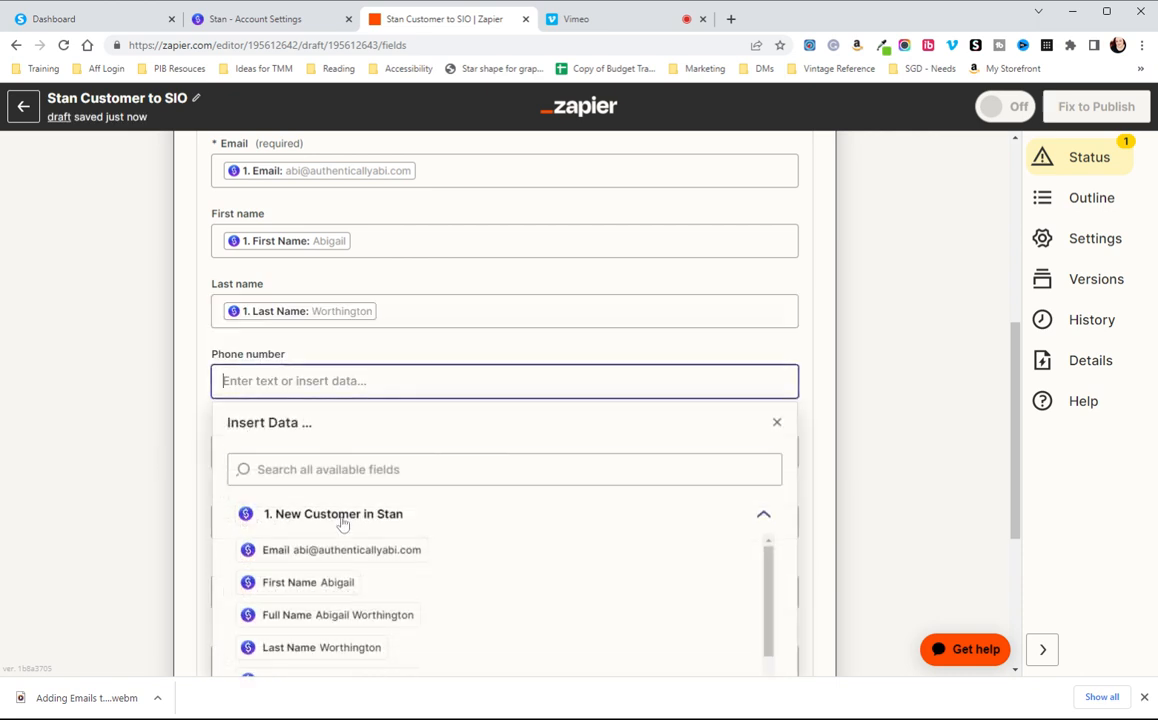
scroll(350, 560, "down", 3)
left_click(330, 557)
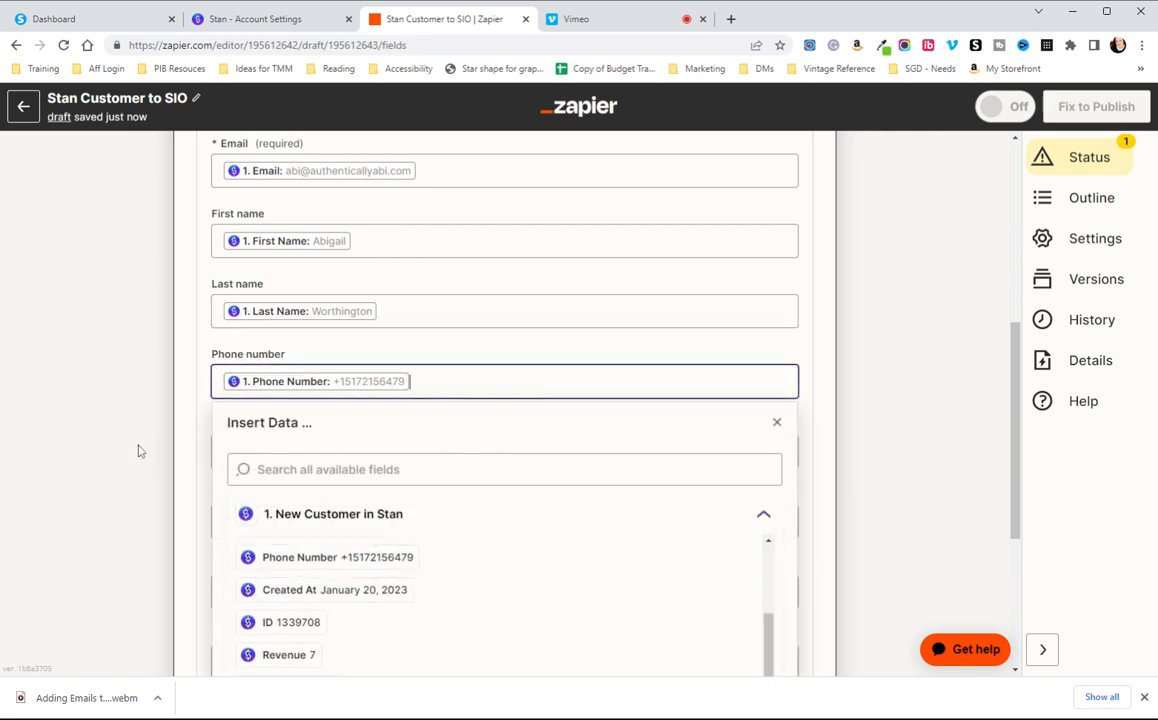
left_click(180, 436)
scroll(180, 436, "down", 2)
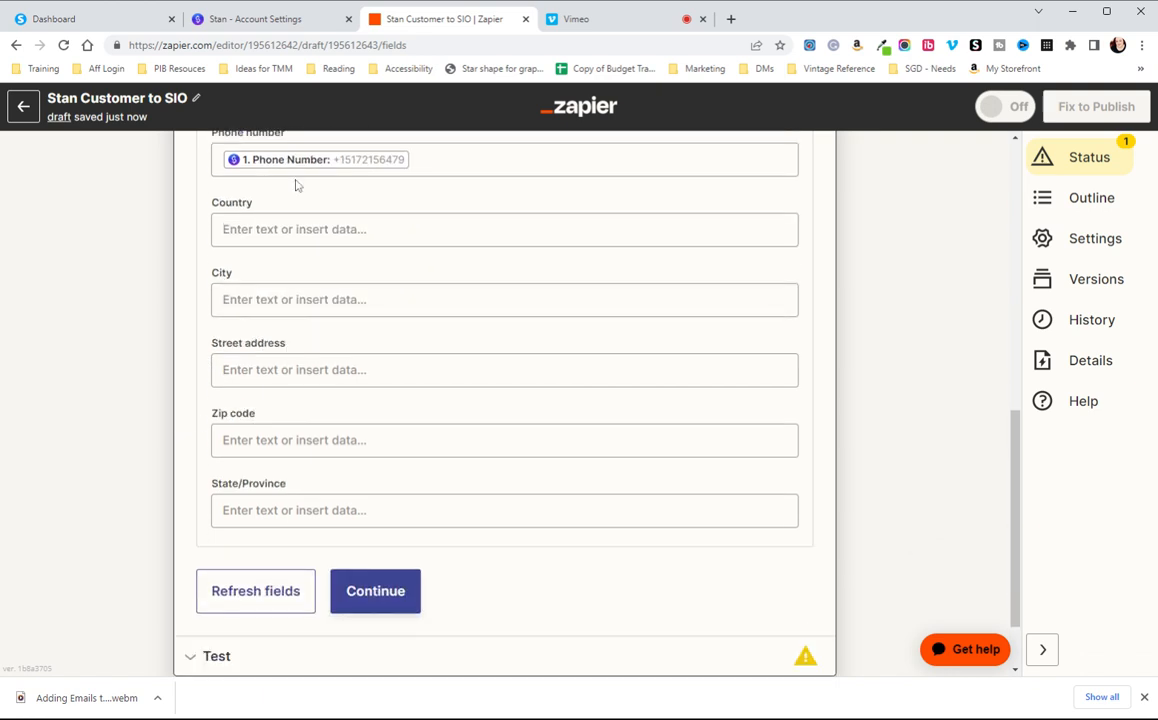
Step: Look through the Stan values available for the contact's Country field and close the list without mapping one
left_click(300, 229)
scroll(437, 447, "down", 2)
scroll(437, 447, "up", 2)
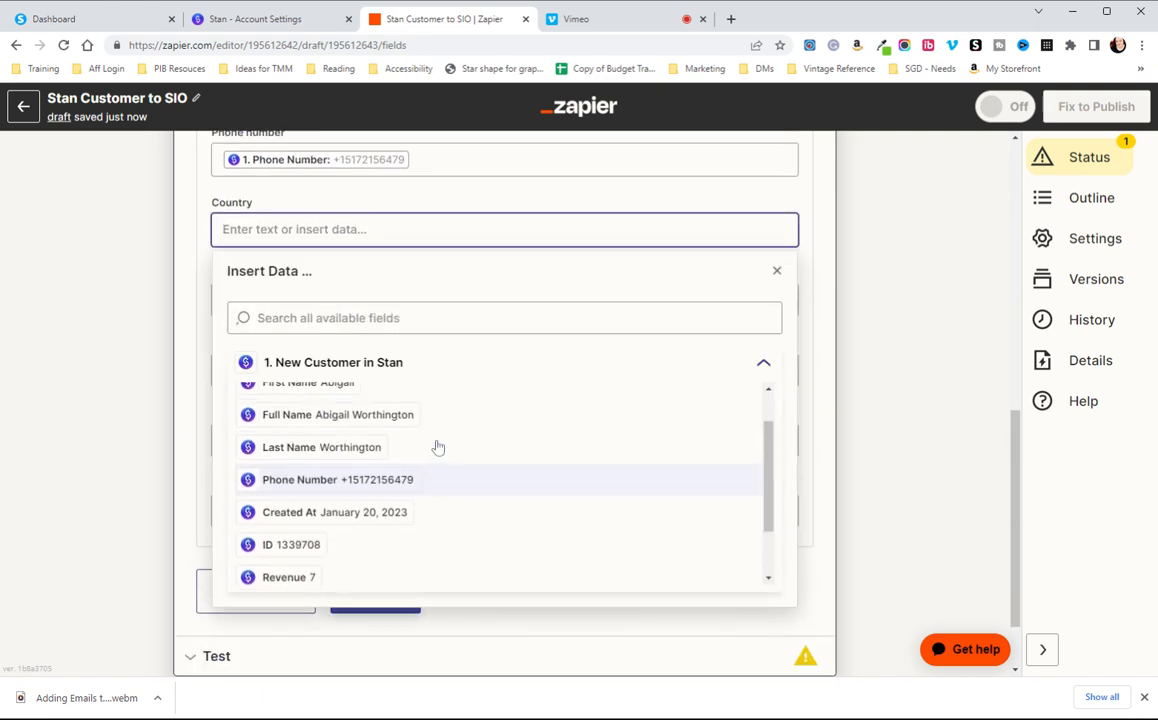
scroll(437, 447, "down", 2)
scroll(437, 447, "up", 3)
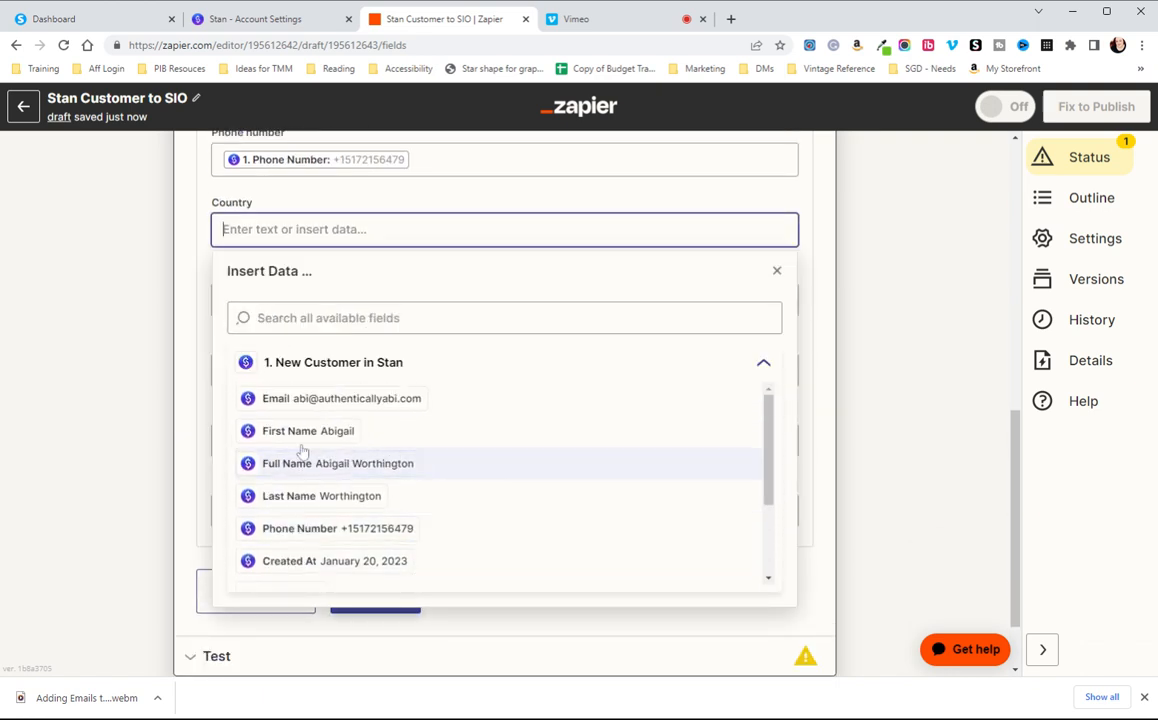
left_click(187, 382)
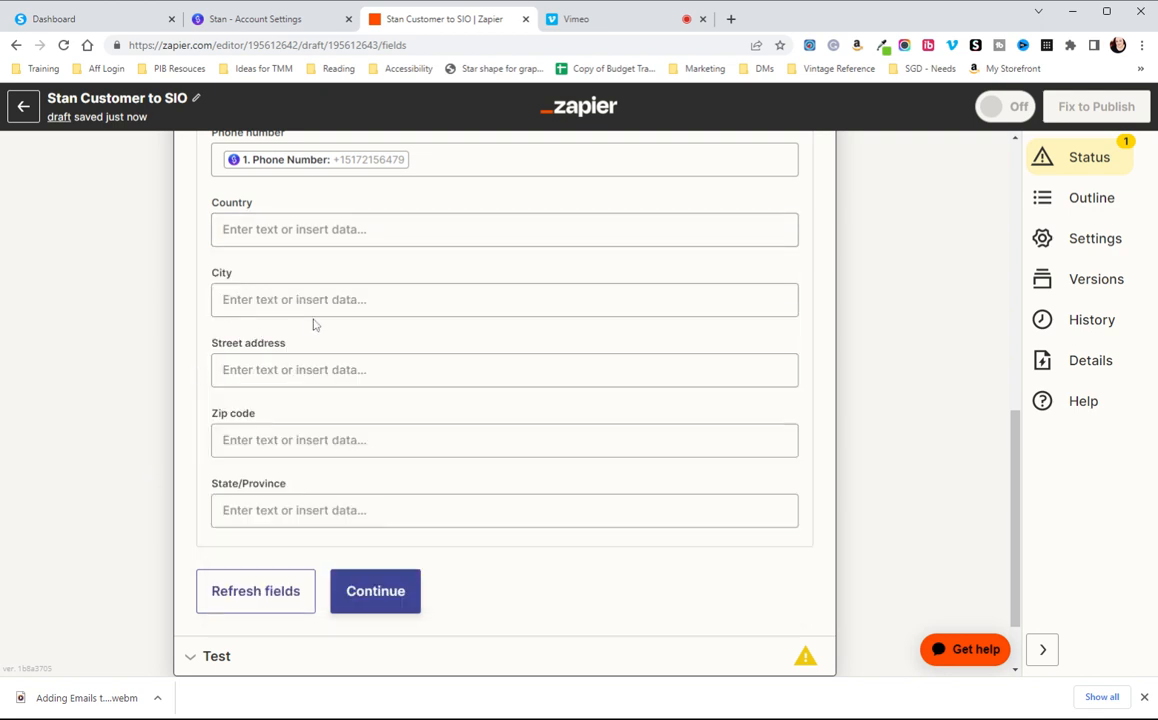
Step: Finish the contact field setup and test the action by sending the sample contact to Systeme.io
left_click(390, 609)
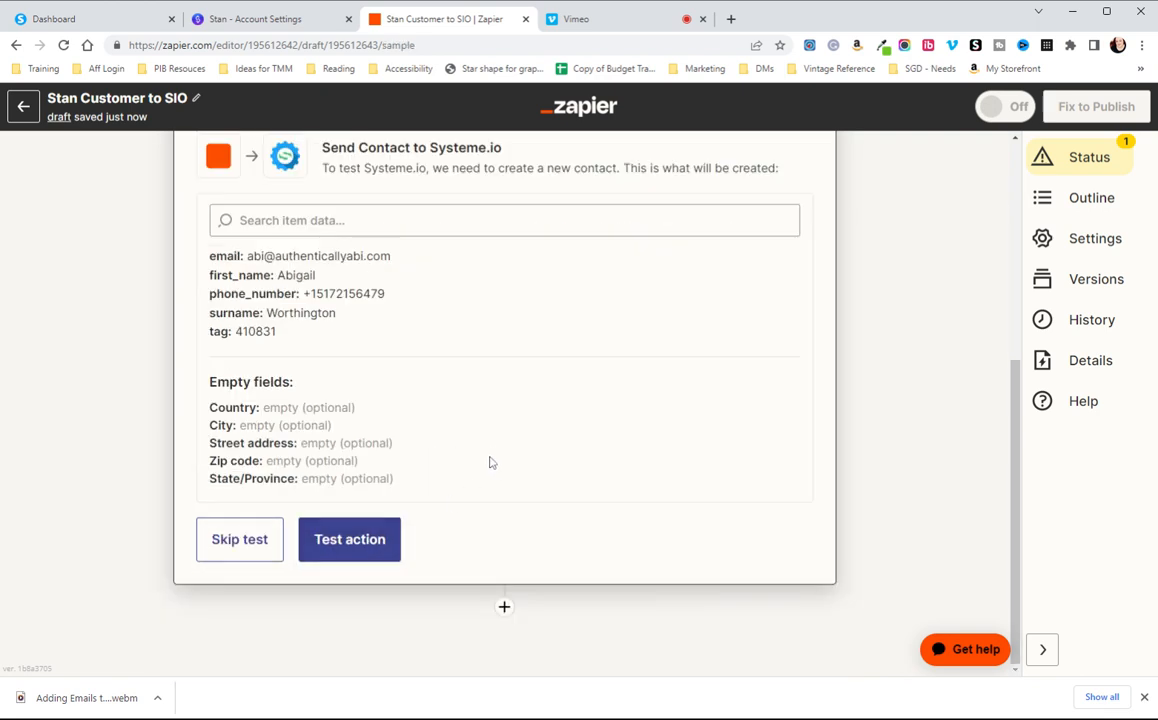
scroll(483, 509, "down", 2)
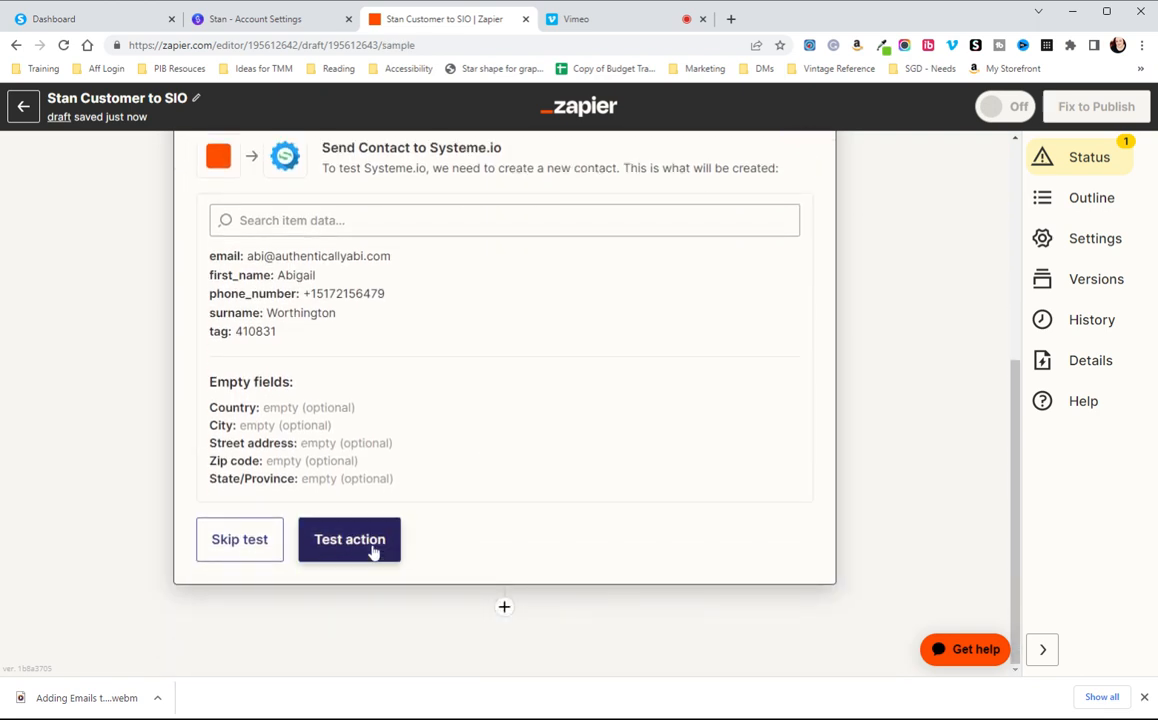
left_click(378, 548)
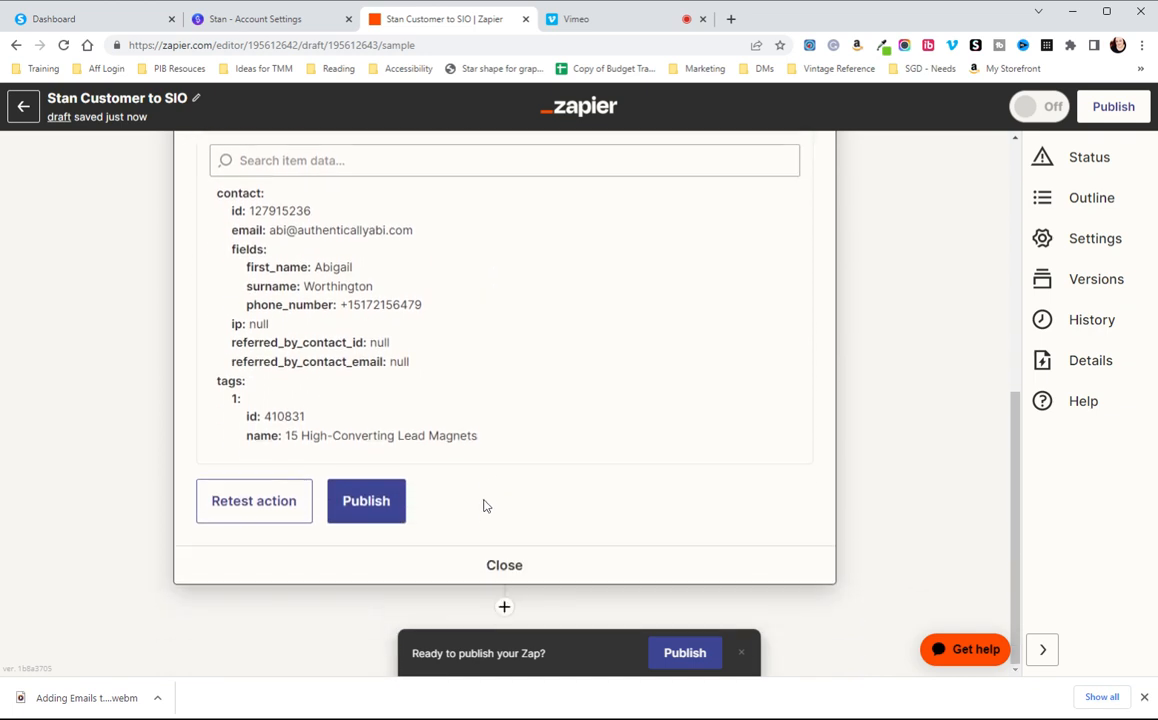
scroll(474, 520, "up", 3)
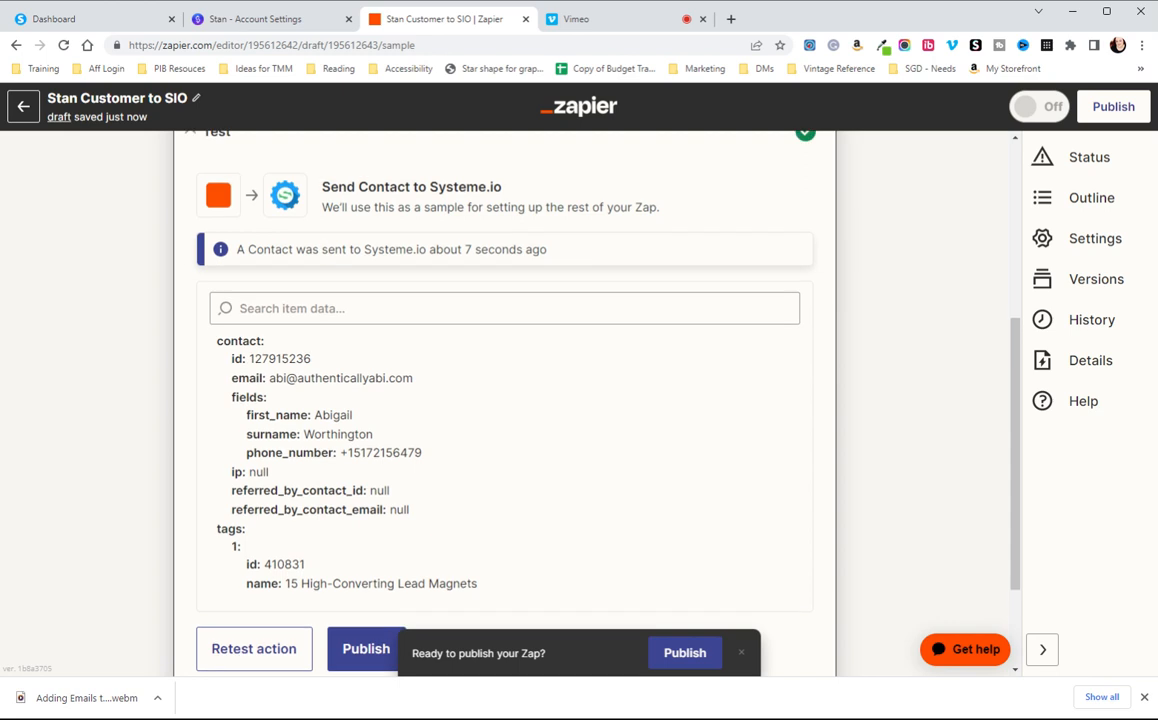
Step: Switch to Systeme.io and open the Contacts list to check for the test contact and its tag
left_click(97, 17)
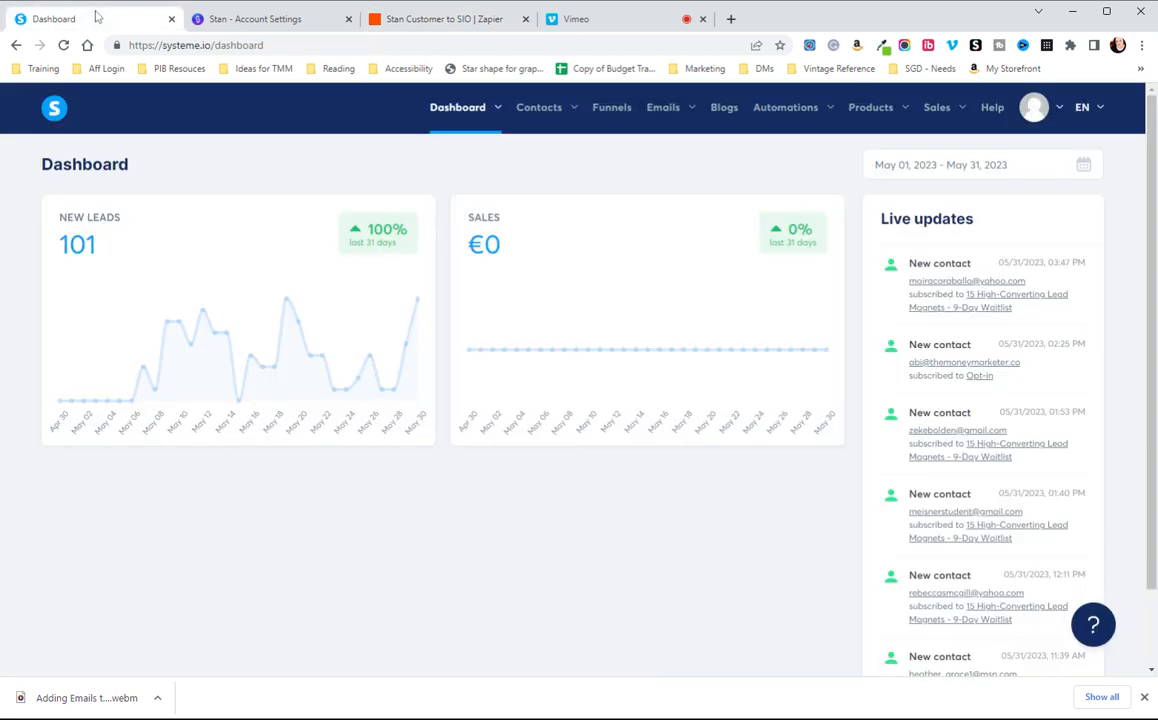
mouse_move(539, 118)
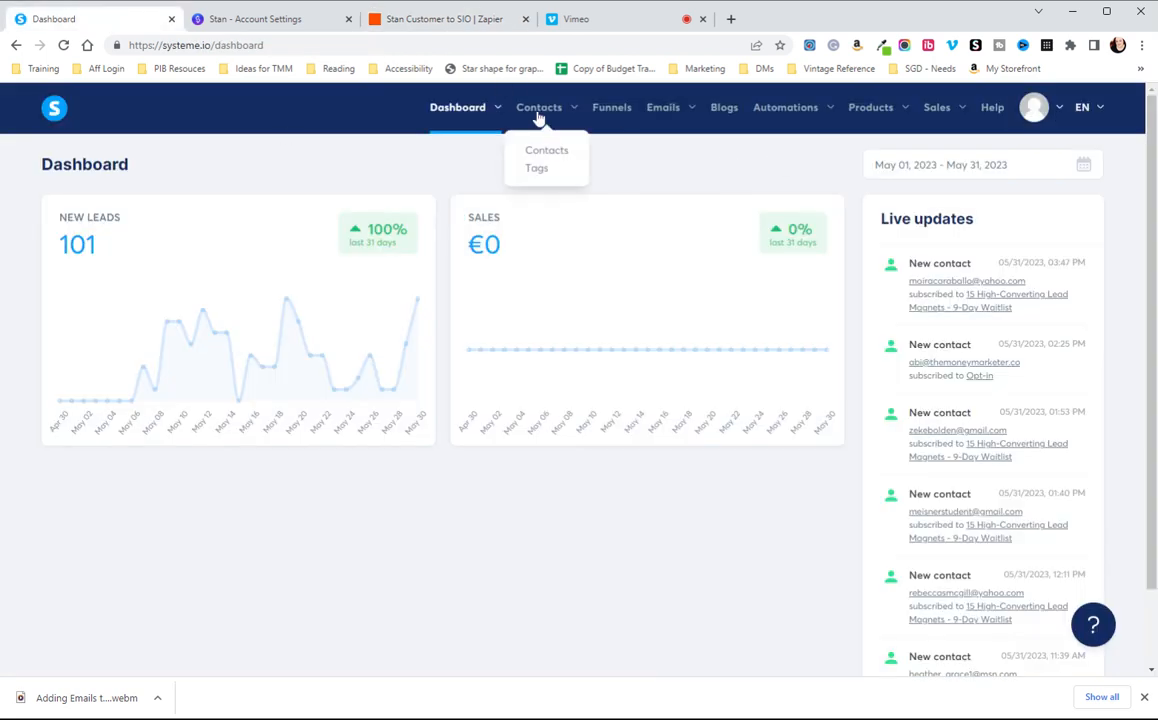
left_click(537, 150)
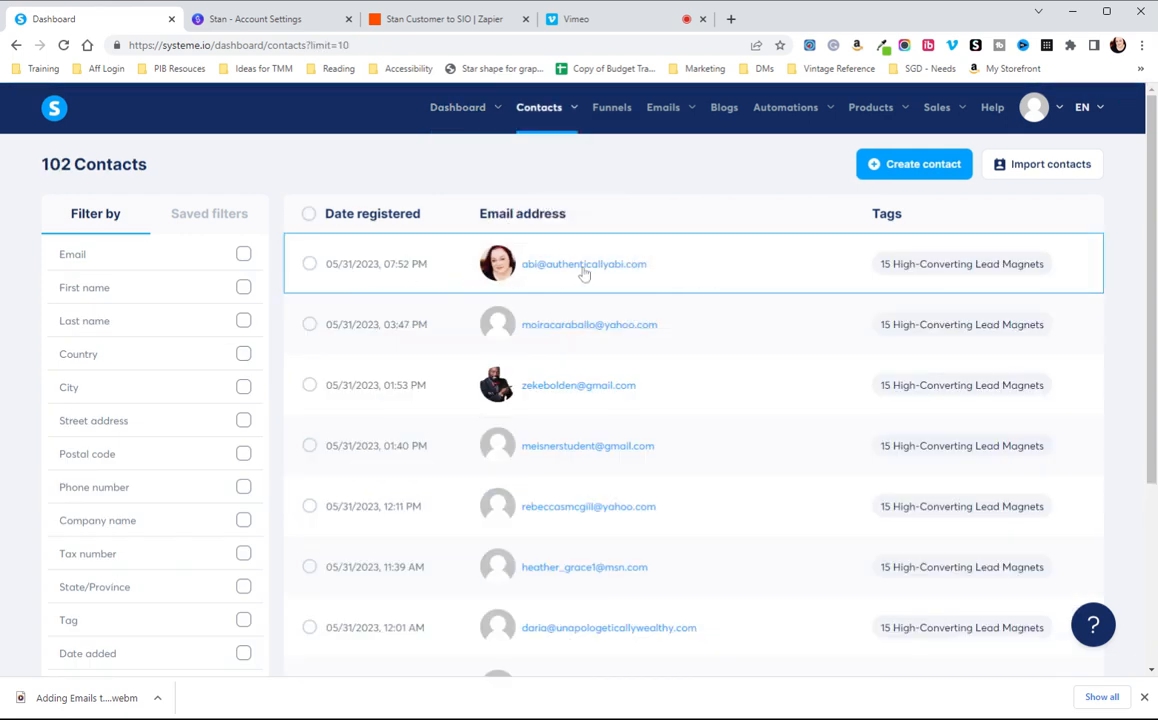
mouse_move(580, 272)
Step: Return to the Stan Customer to SIO Zap in Zapier, publish it and dismiss the publishing messages
left_click(236, 20)
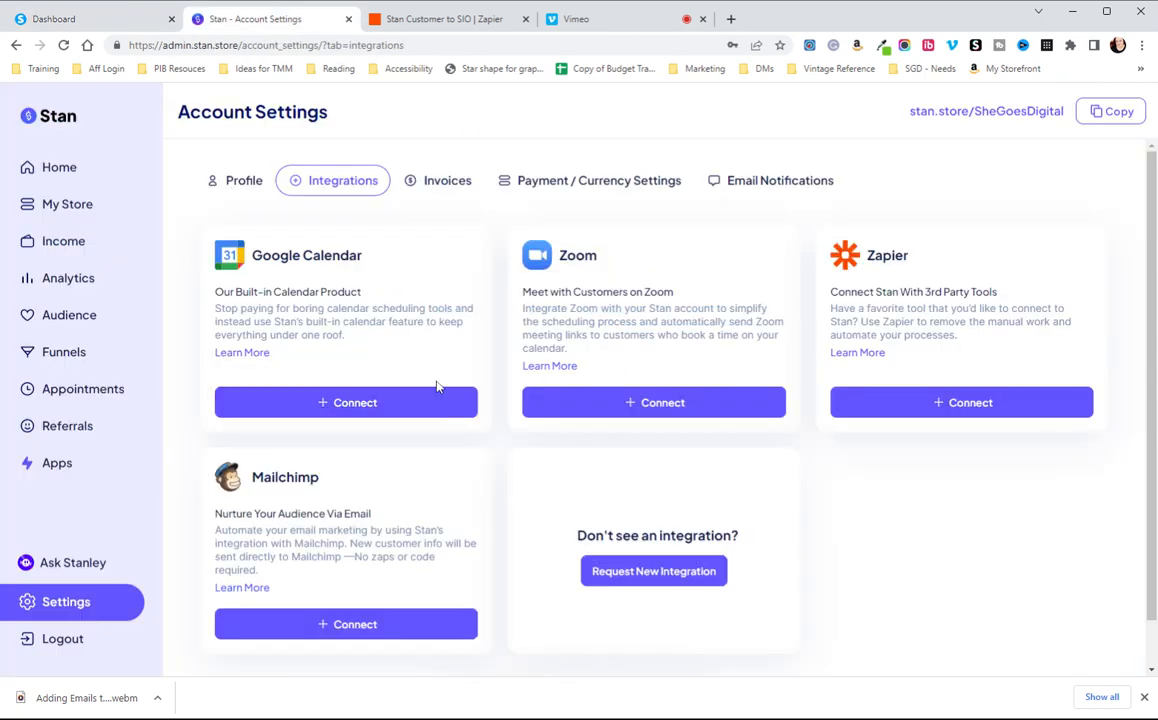
left_click(385, 20)
scroll(580, 425, "down", 2)
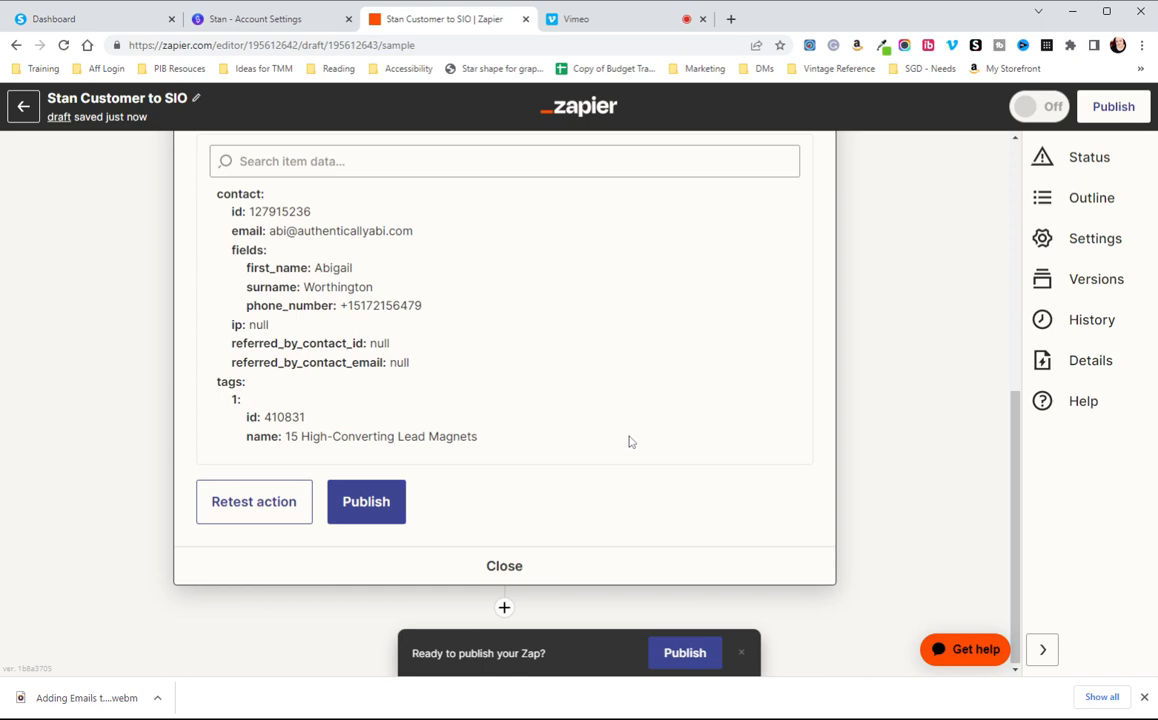
left_click(362, 514)
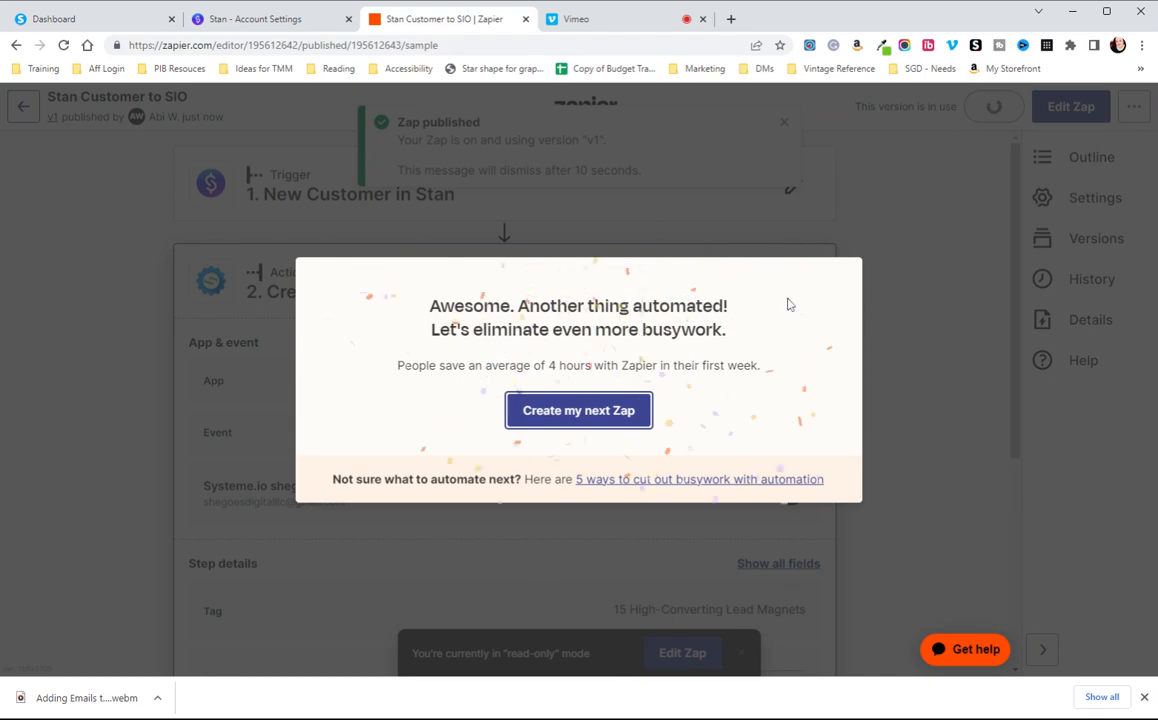
left_click(885, 322)
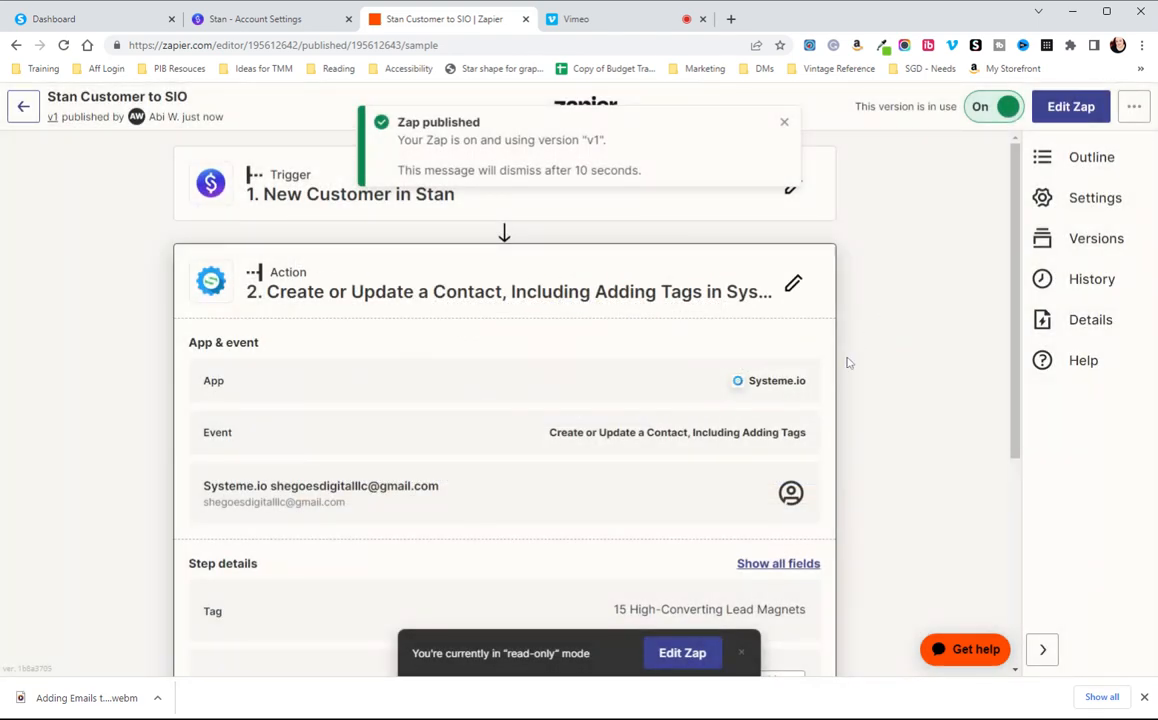
left_click(785, 122)
Step: Review the published Zap's action details and return to the list of Zaps
scroll(480, 462, "down", 4)
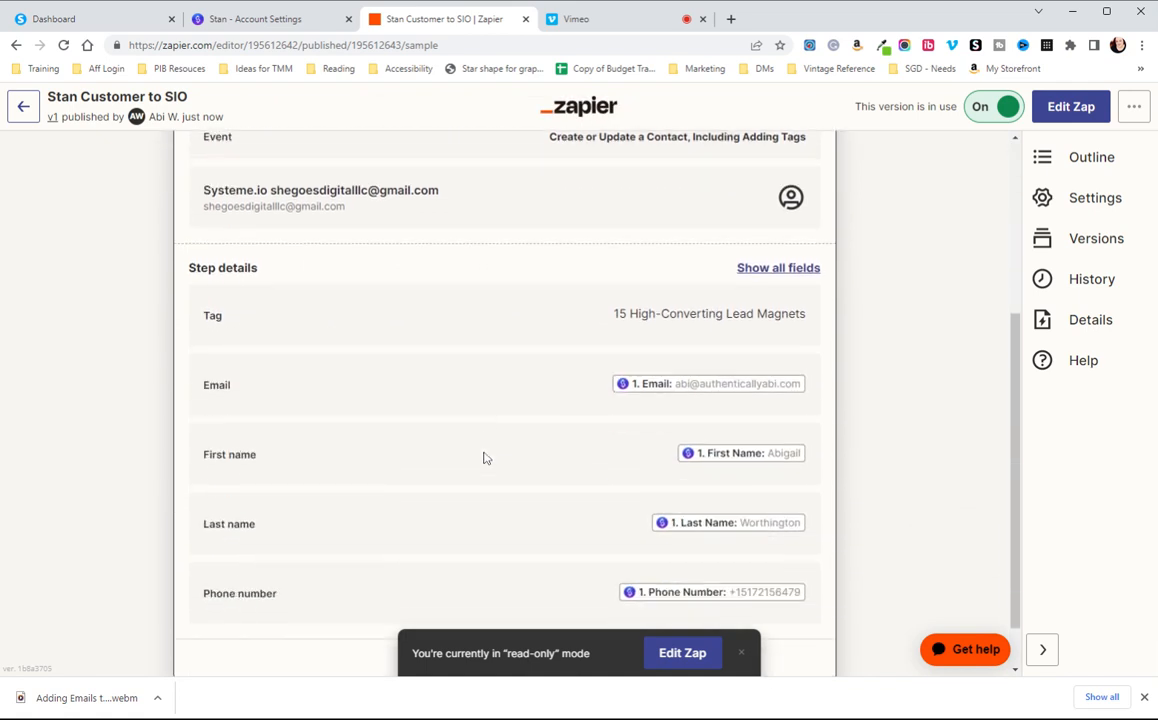
scroll(480, 456, "up", 3)
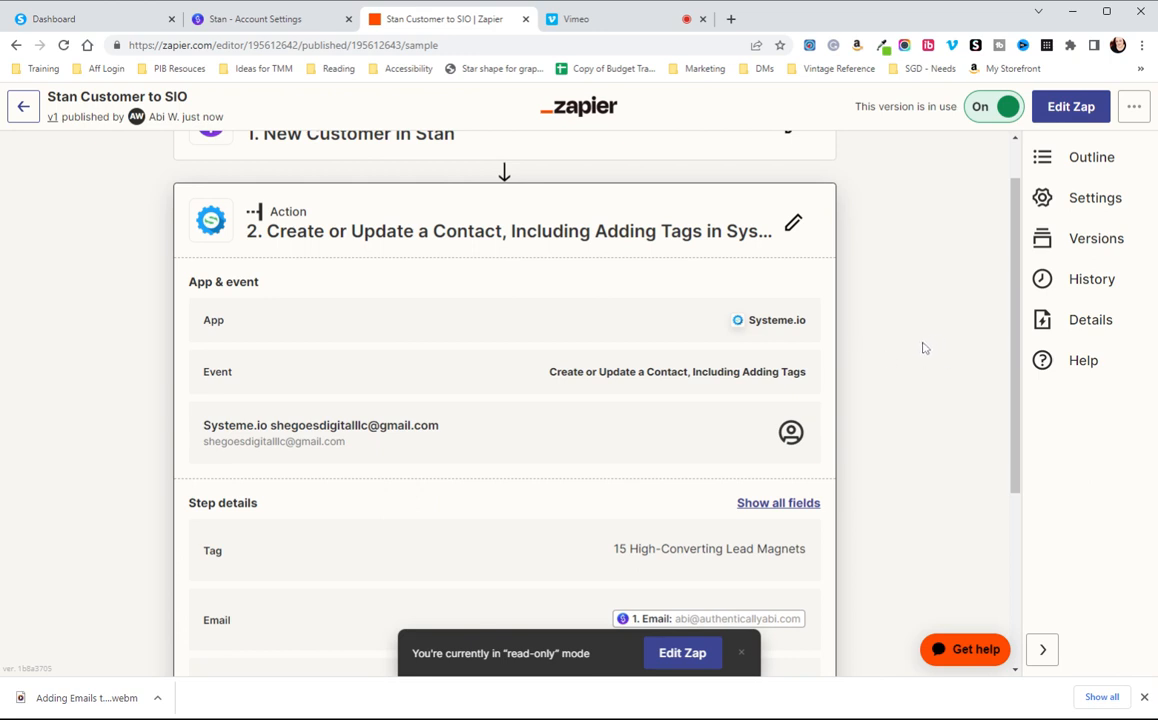
scroll(924, 348, "up", 1)
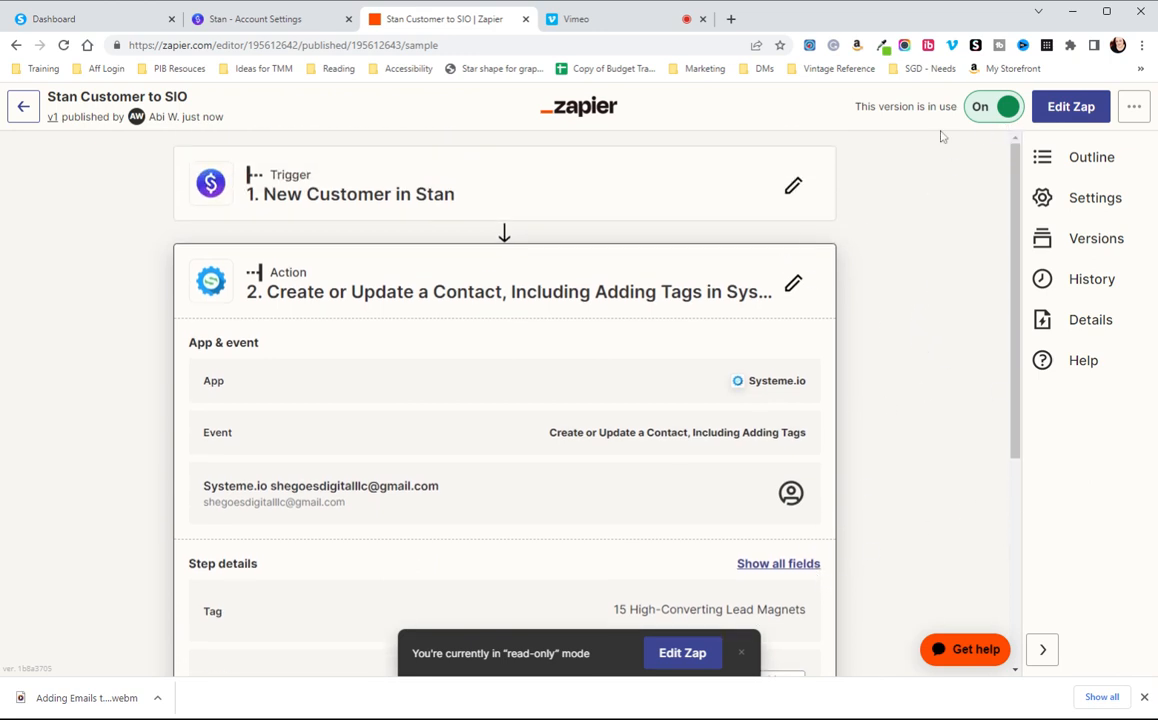
left_click(26, 111)
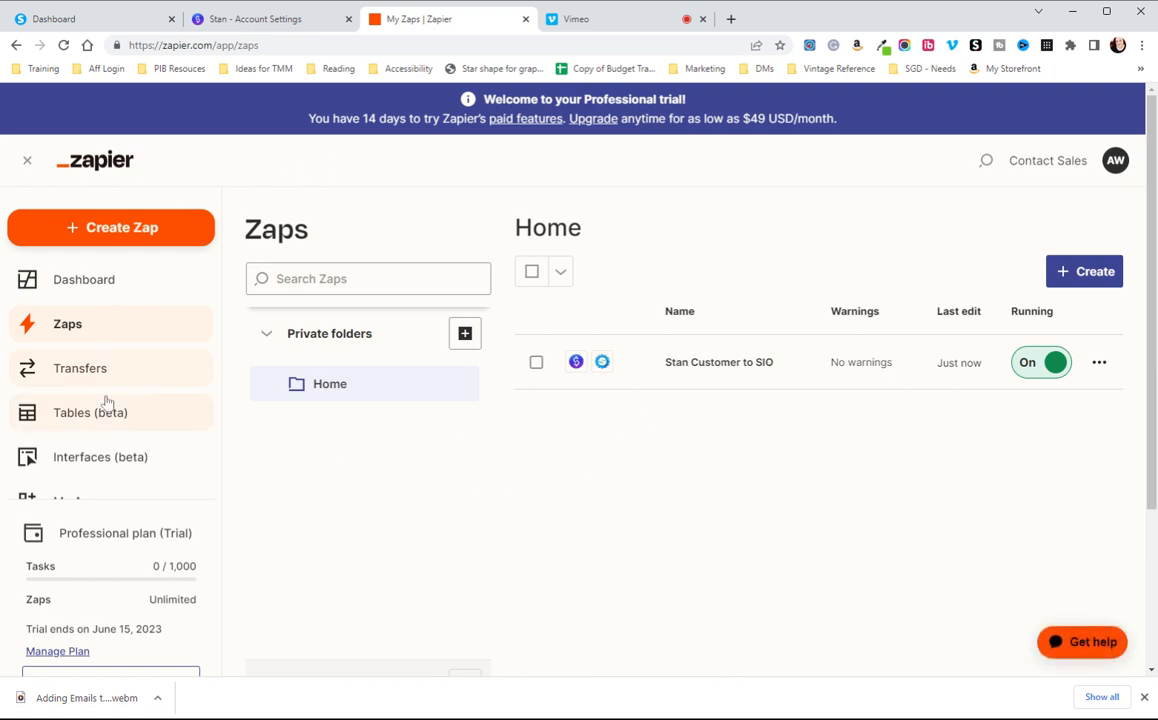
scroll(105, 405, "down", 2)
scroll(145, 418, "down", 1)
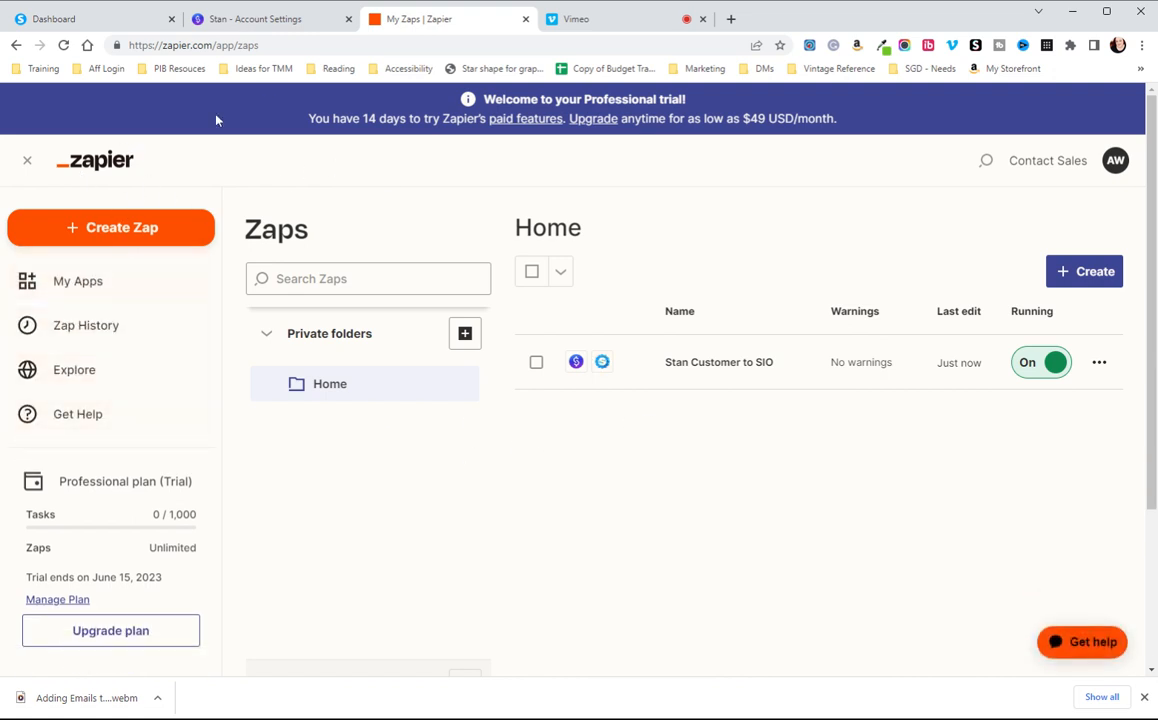
Step: Go to zapier.com and look through the Zapier dashboard for plan information
key("ctrl+l")
type("zap")
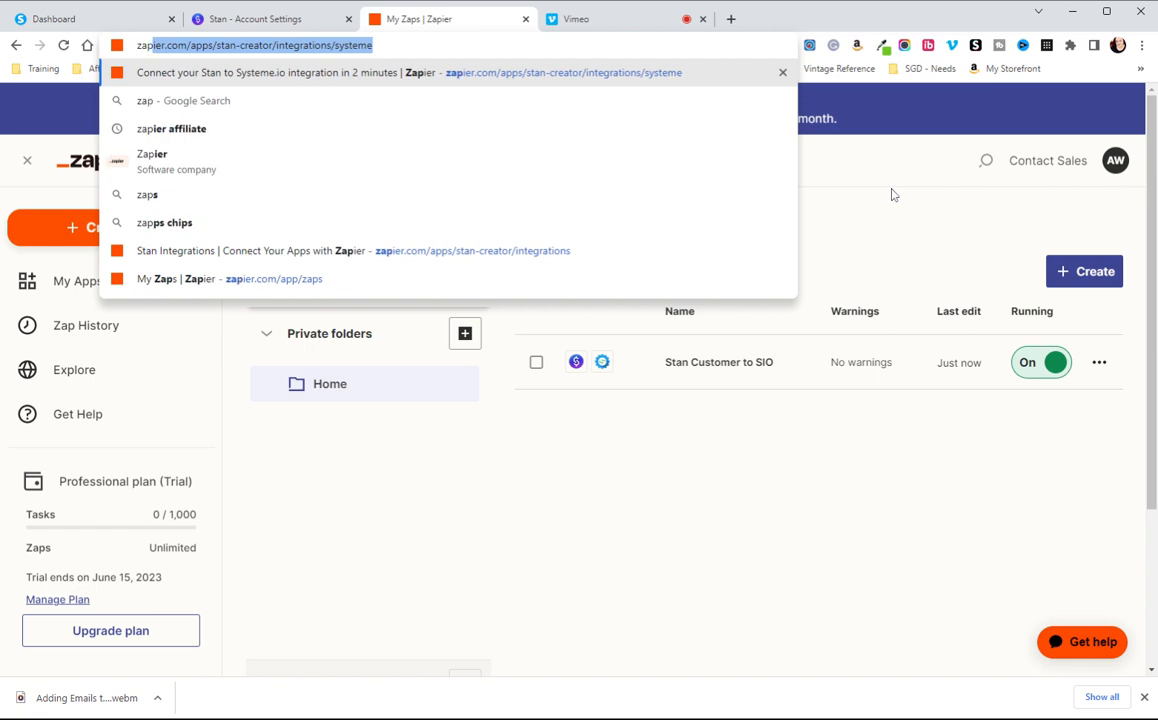
type("ier.com")
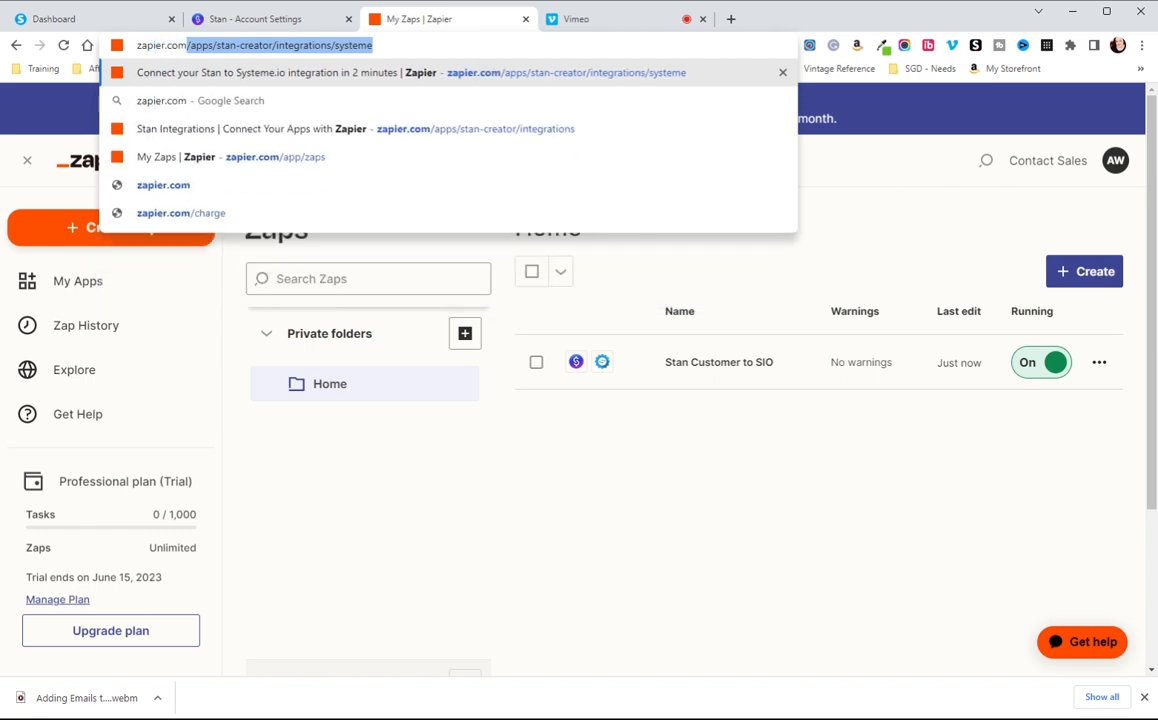
key("Delete")
key("Return")
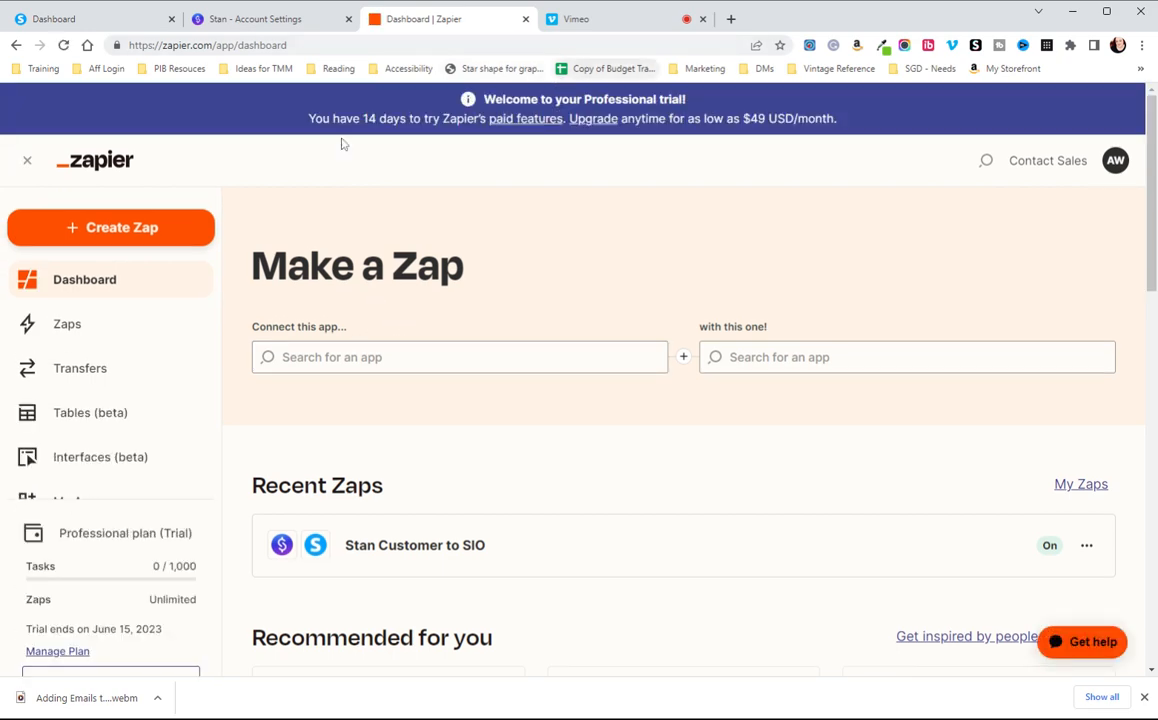
scroll(176, 320, "down", 3)
scroll(179, 321, "down", 3)
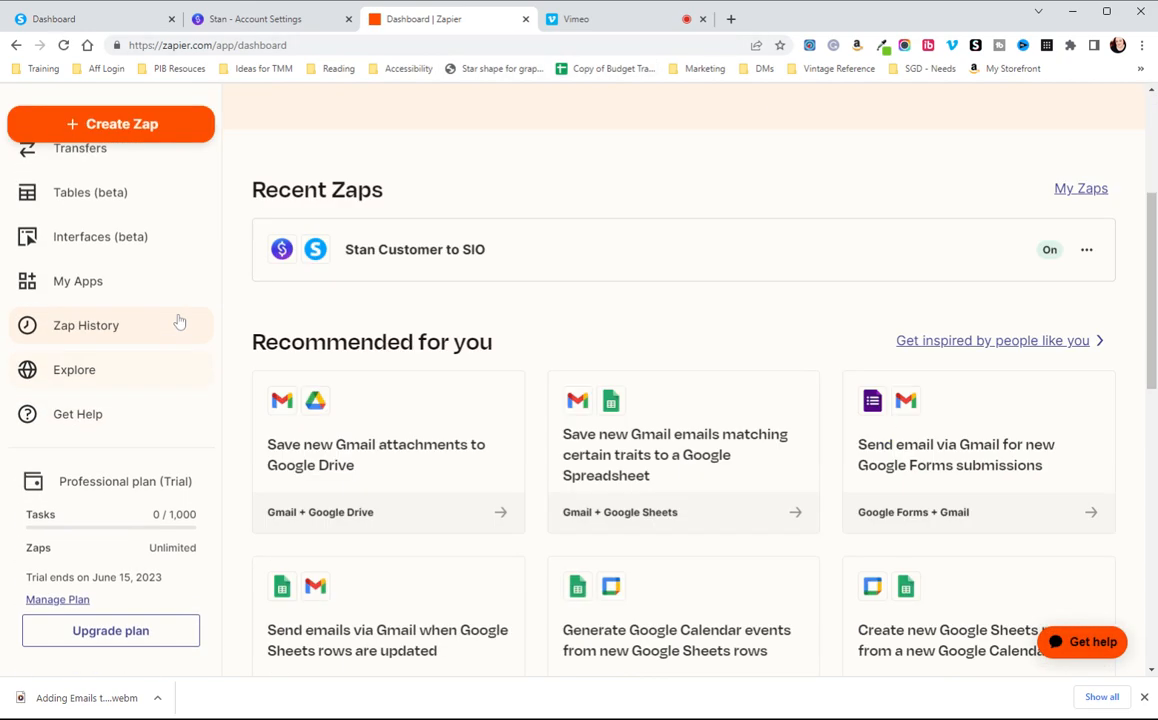
scroll(179, 321, "down", 4)
Step: Search the web for "zapier pricing" and open Zapier's Plans & Pricing page
key("ctrl+l")
type("z")
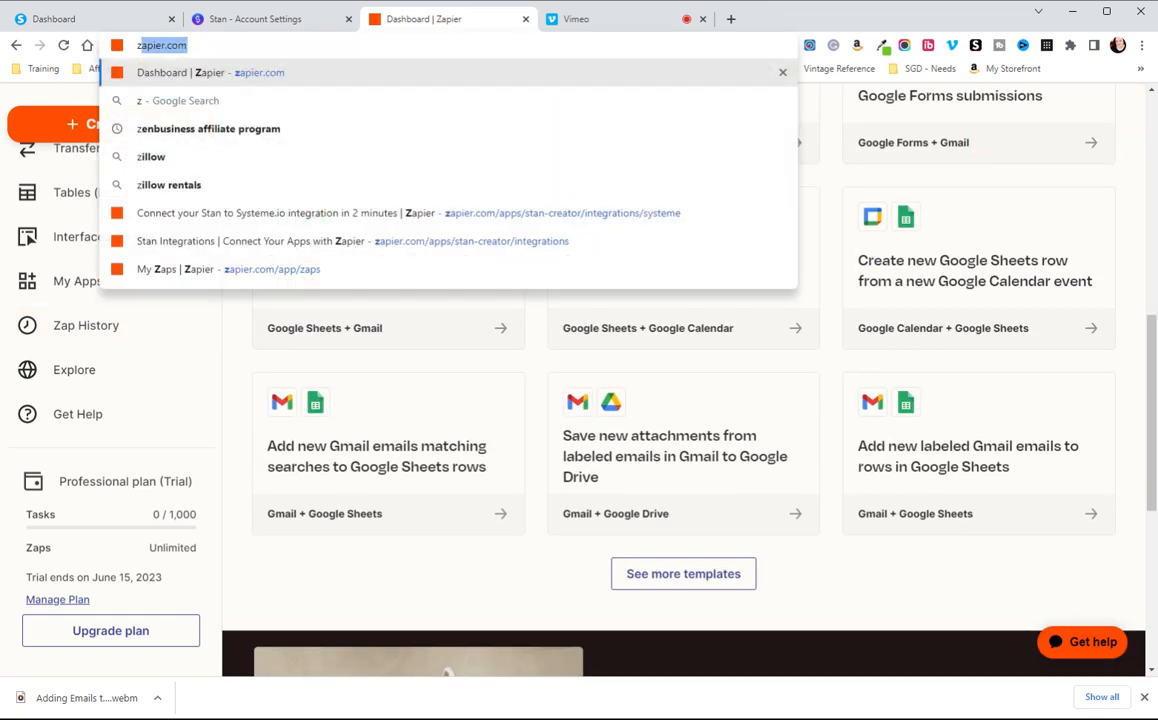
type("apier pricing")
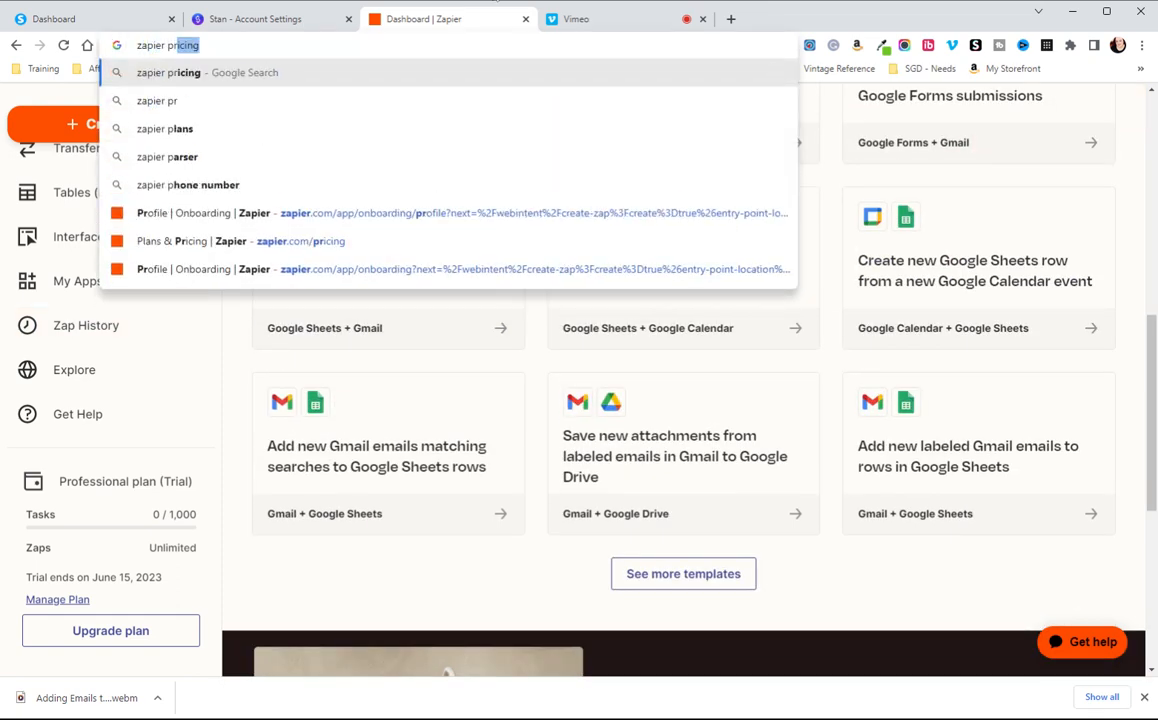
key("Return")
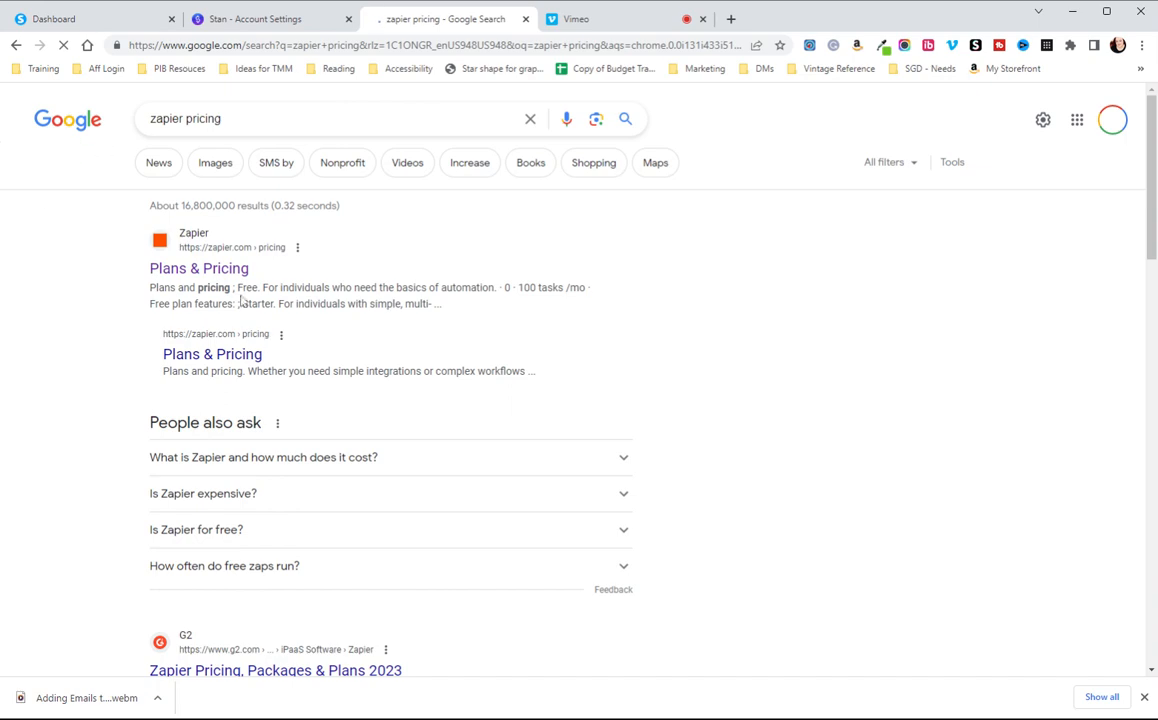
left_click(205, 268)
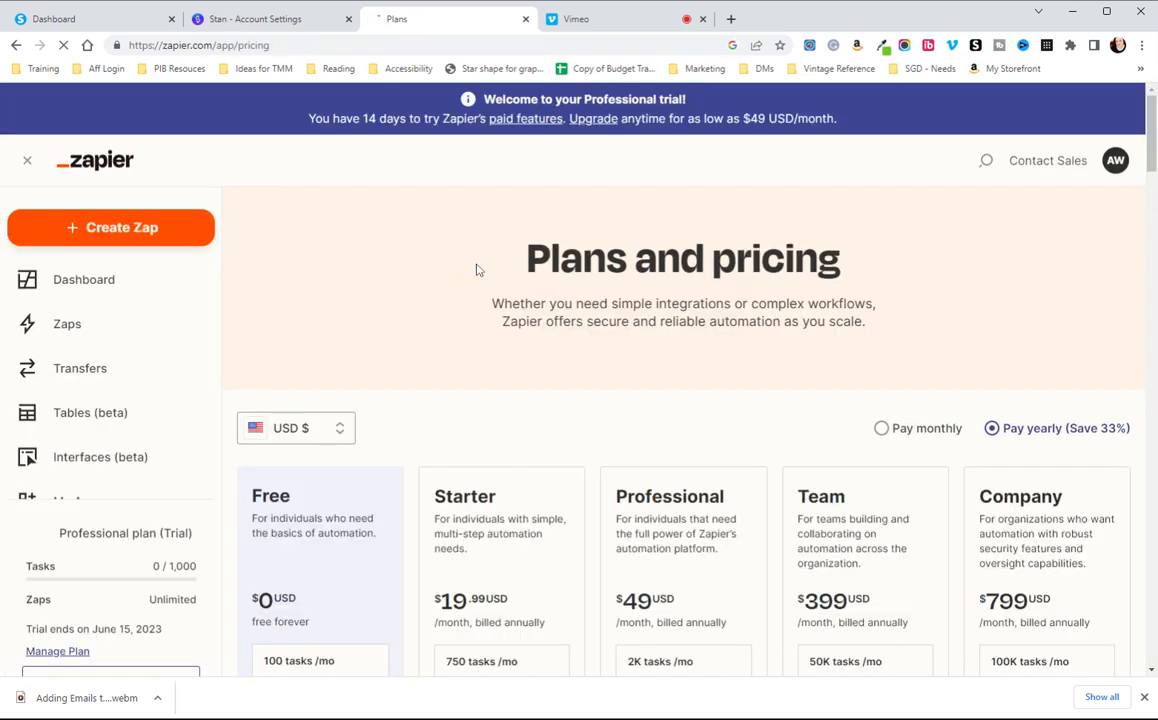
Step: Examine the Free plan's price, task allowance, Zap limit and features against the paid Zapier plans
scroll(476, 269, "down", 3)
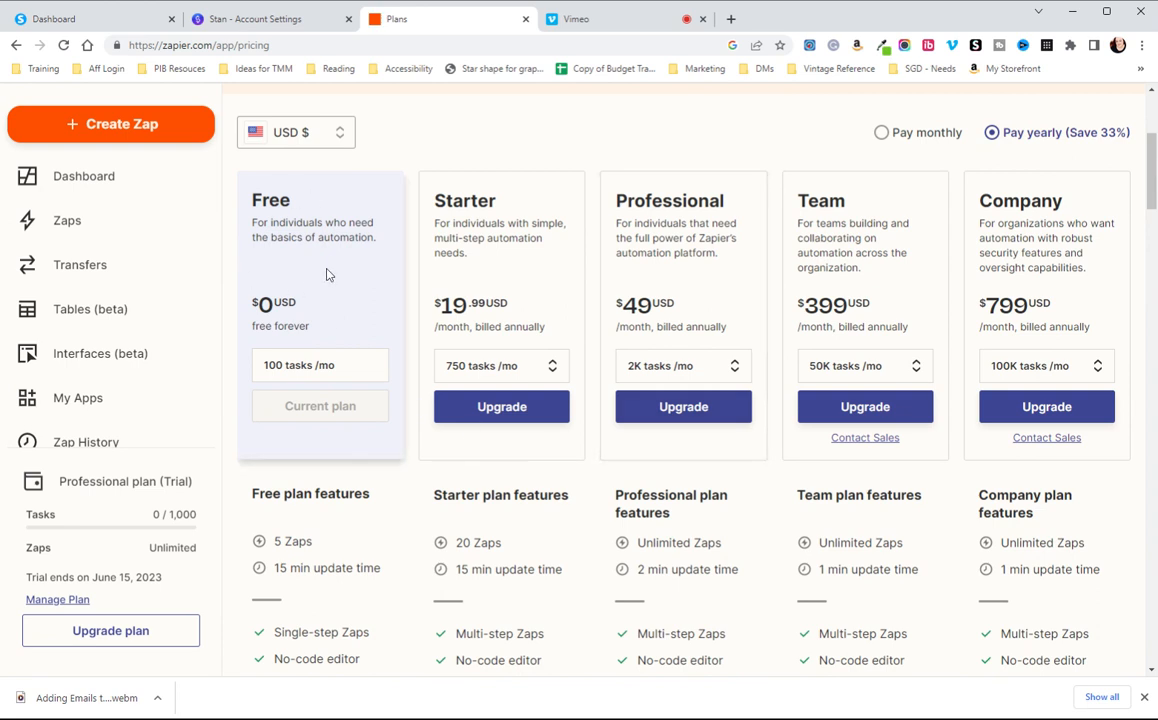
scroll(300, 243, "down", 2)
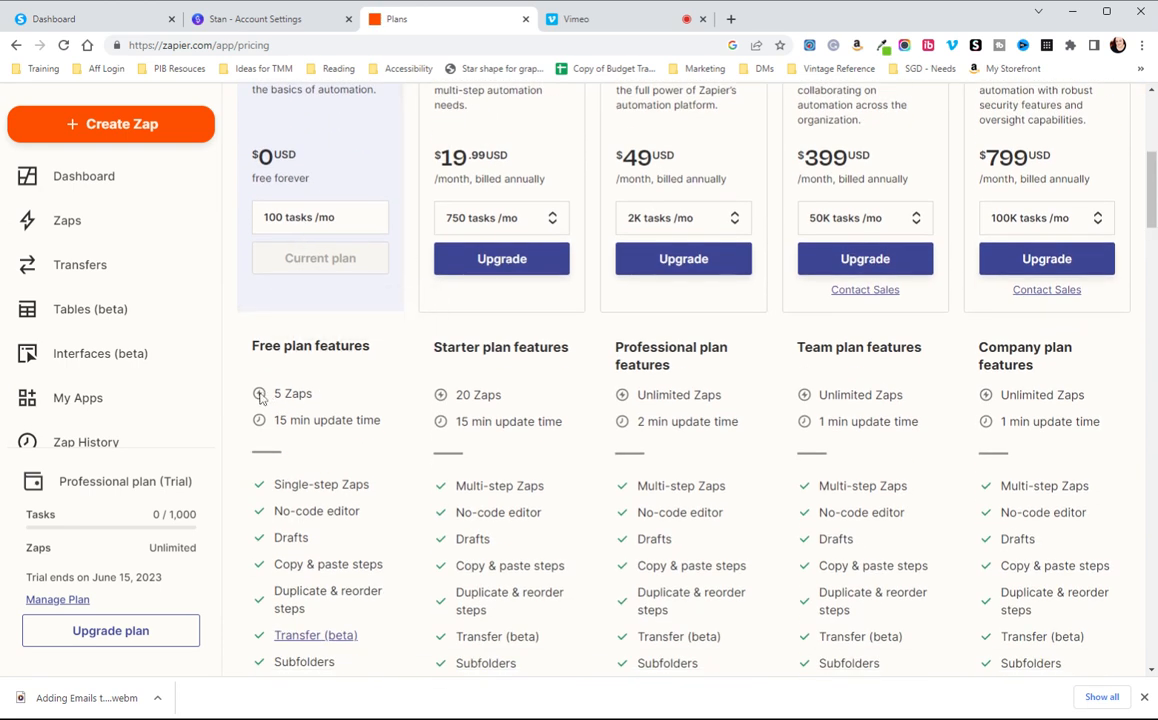
mouse_move(282, 398)
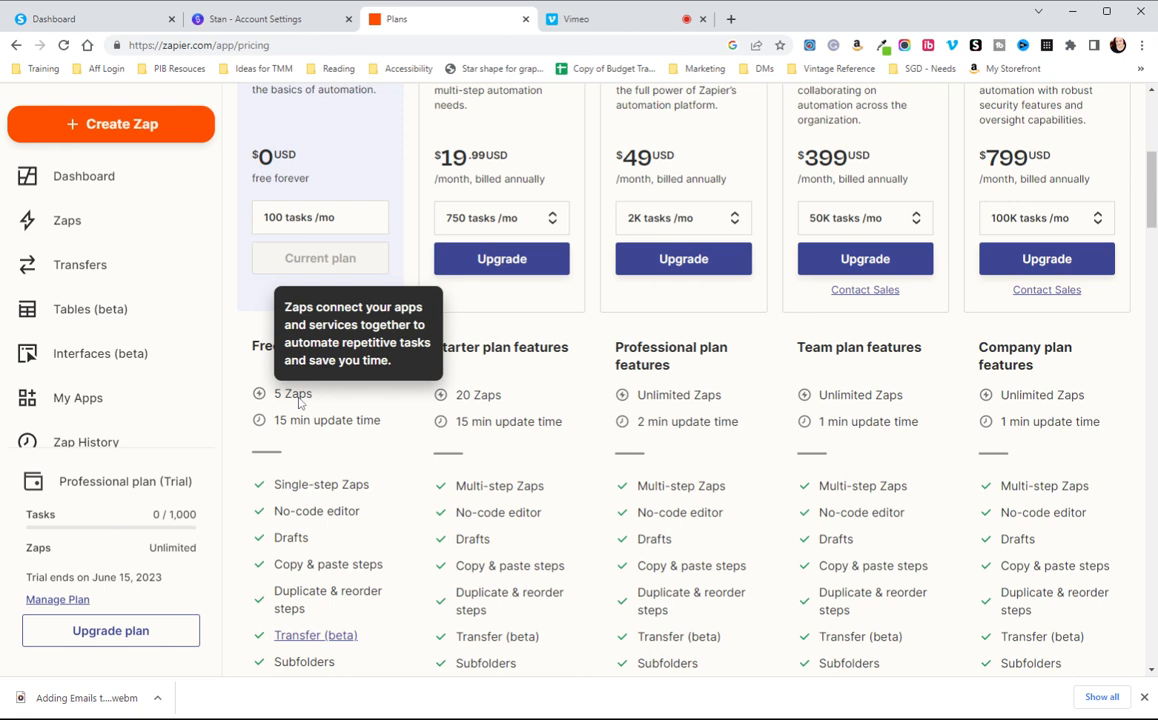
scroll(298, 400, "down", 1)
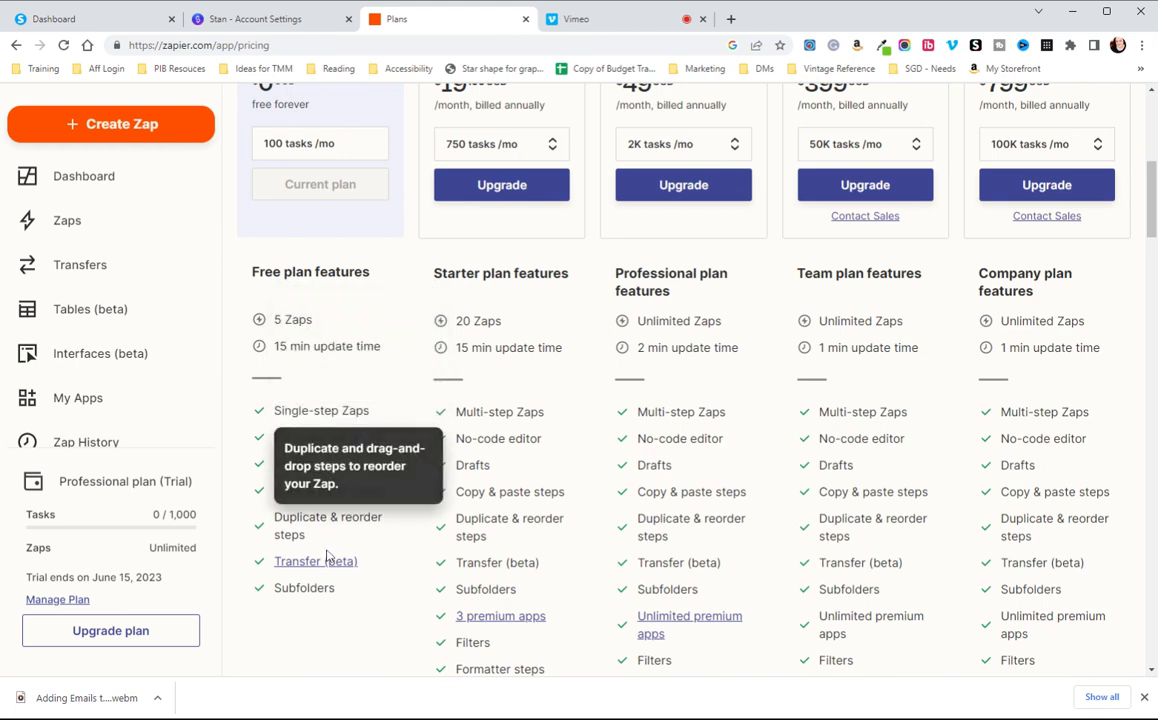
mouse_move(327, 602)
scroll(320, 630, "up", 3)
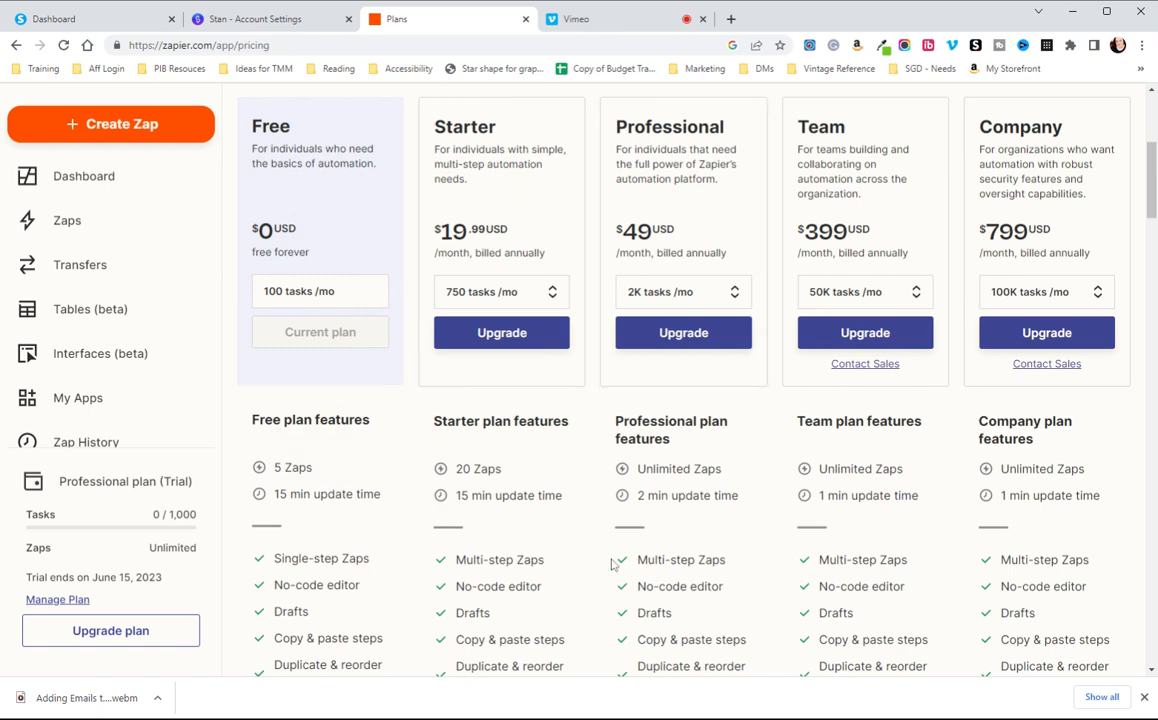
scroll(530, 525, "down", 3)
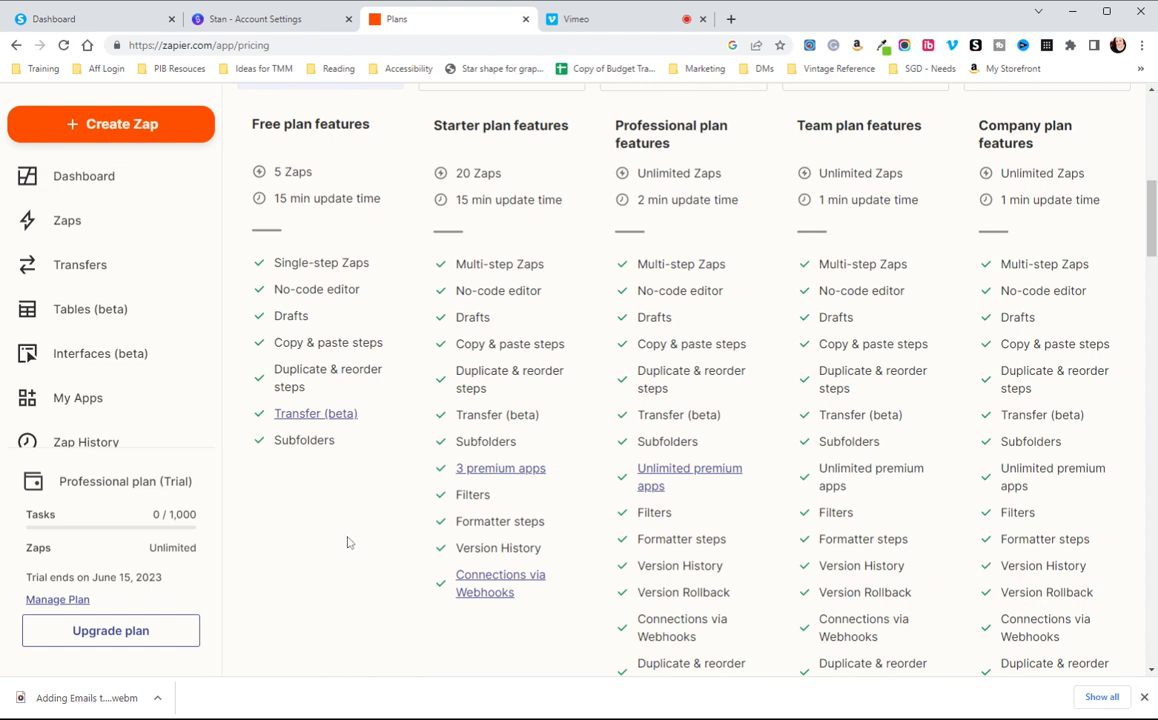
scroll(348, 542, "up", 7)
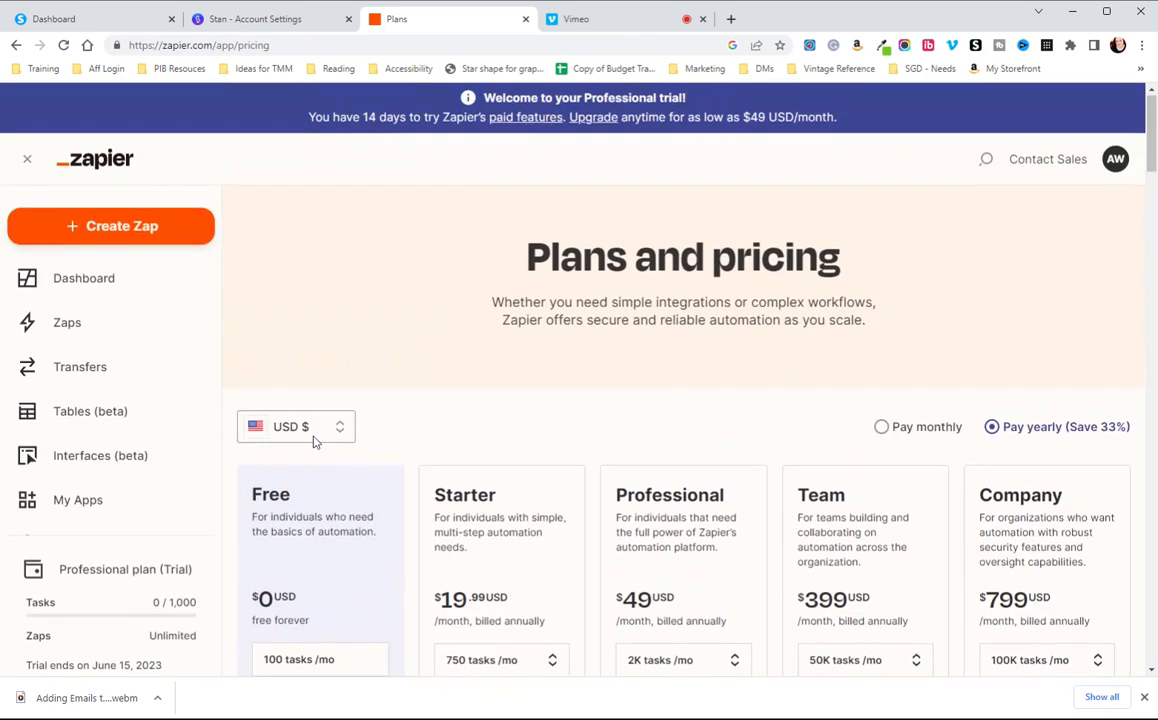